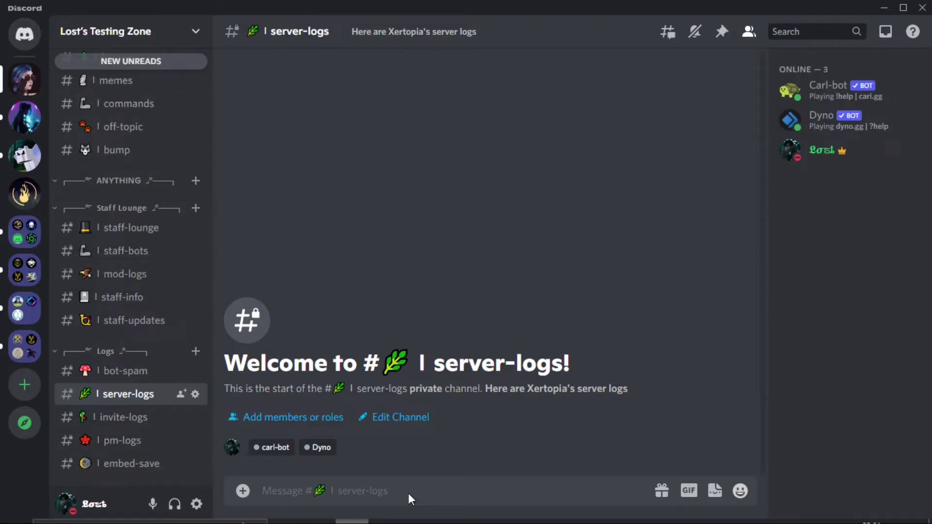
{"action": "mouse_move", "coordinate": [246, 516]}
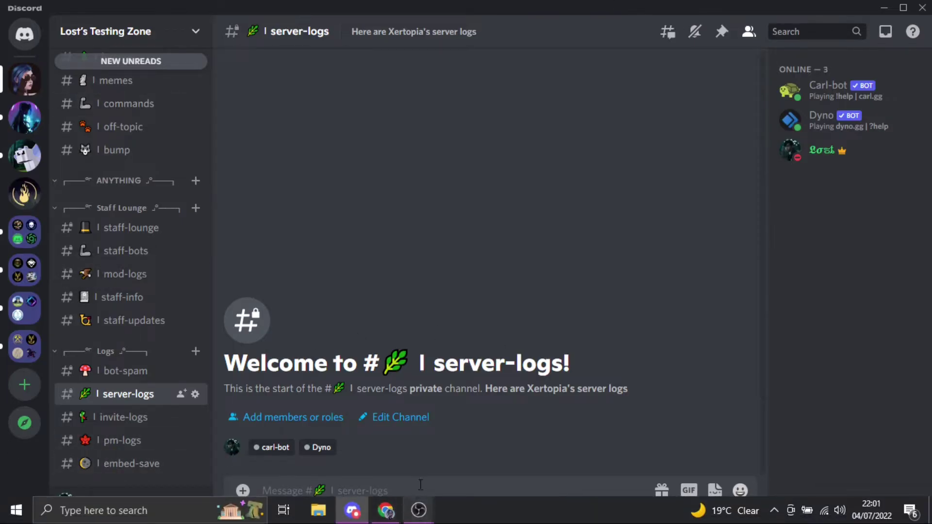
{"action": "left_click", "coordinate": [141, 426]}
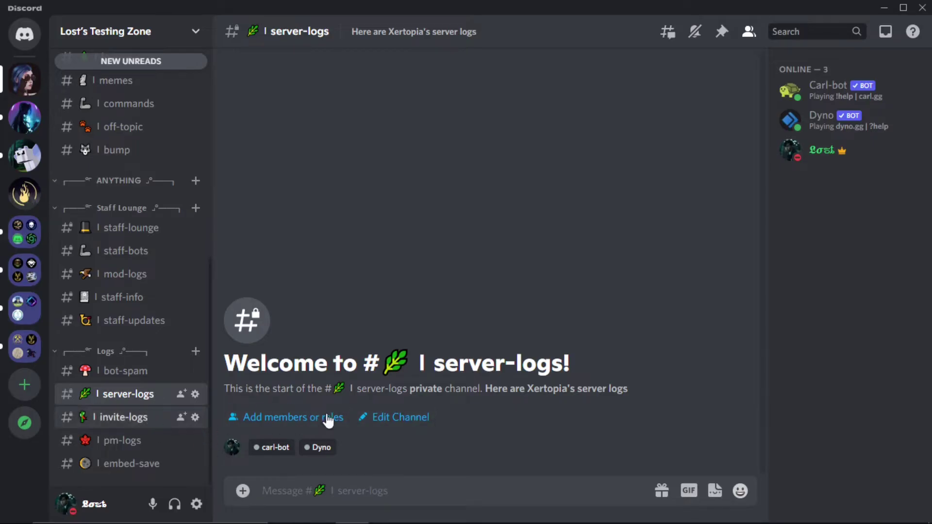
{"action": "left_click", "coordinate": [123, 397]}
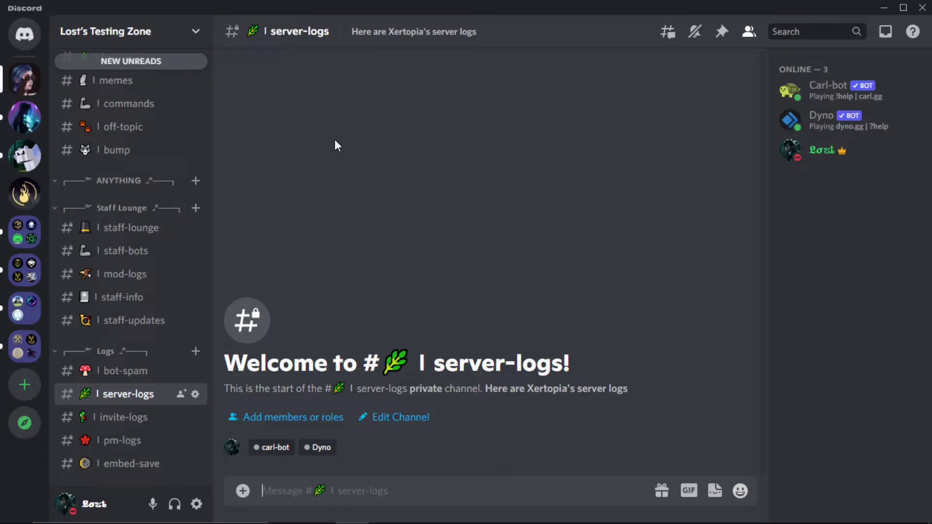
Step: Switch to the Dyno setup wizard in Chrome and accept the ? prefix and Europe/London timezone
{"action": "mouse_move", "coordinate": [388, 522]}
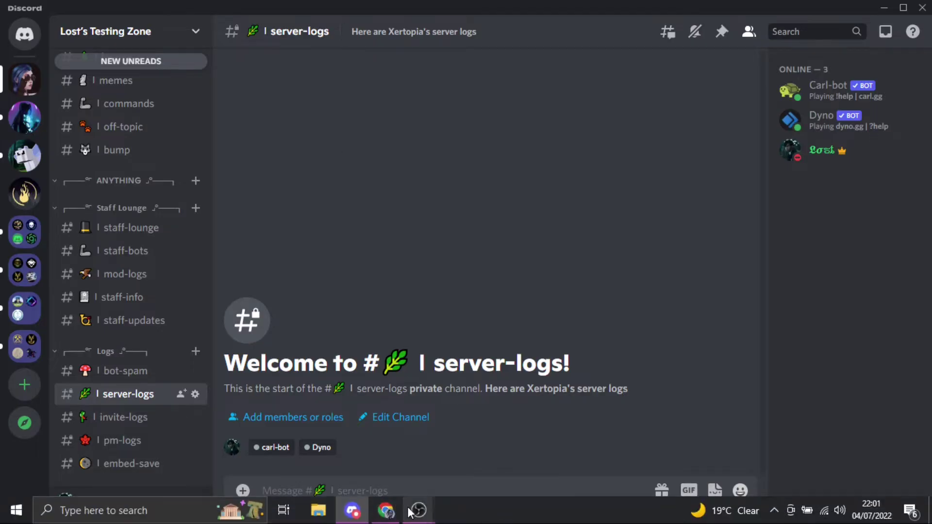
{"action": "left_click", "coordinate": [391, 511]}
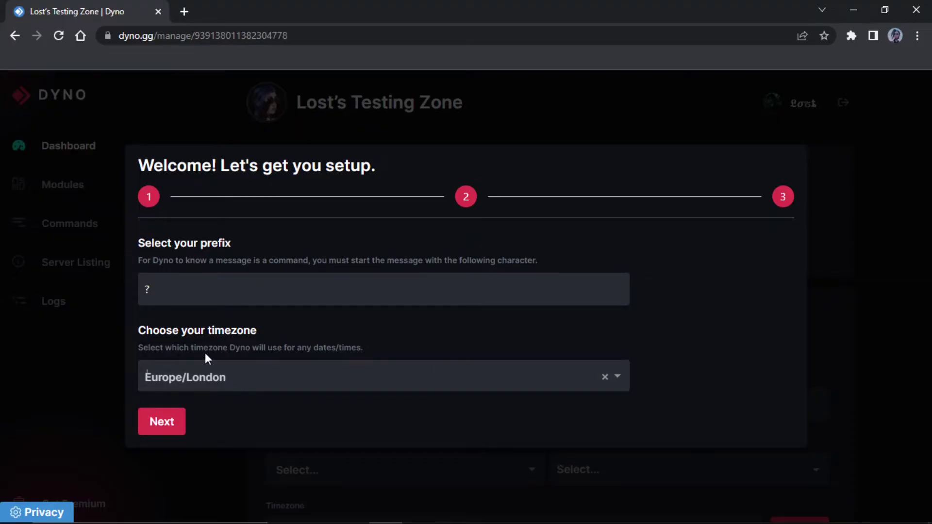
{"action": "left_click", "coordinate": [182, 426]}
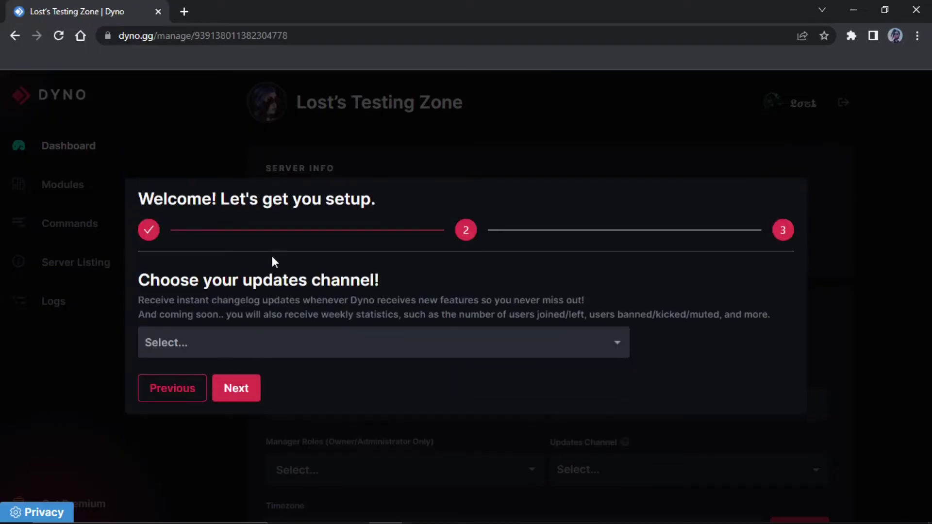
Step: Choose staff-updates as Dyno's updates channel and finish the setup wizard without getting Premium
{"action": "left_click", "coordinate": [315, 345]}
{"action": "scroll", "coordinate": [228, 401], "scroll_direction": "down", "scroll_amount": 8}
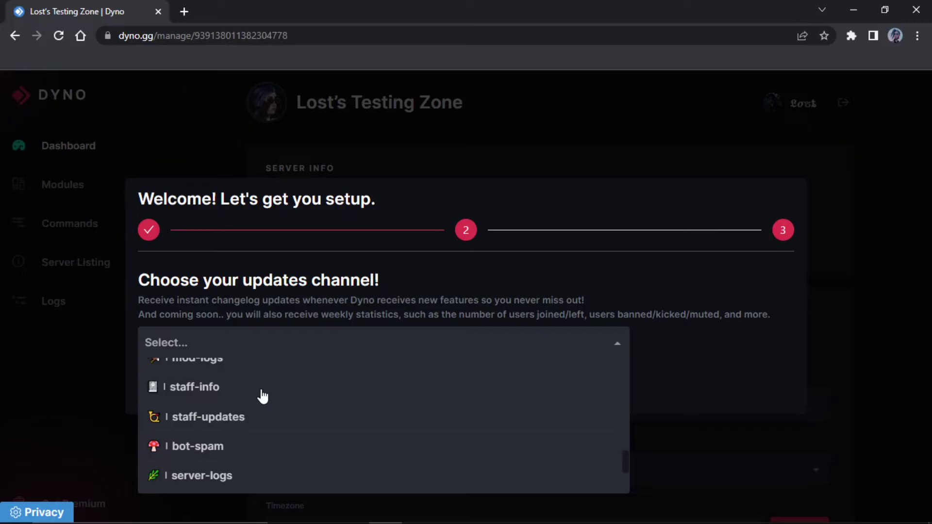
{"action": "scroll", "coordinate": [262, 397], "scroll_direction": "down", "scroll_amount": 2}
{"action": "scroll", "coordinate": [256, 389], "scroll_direction": "up", "scroll_amount": 2}
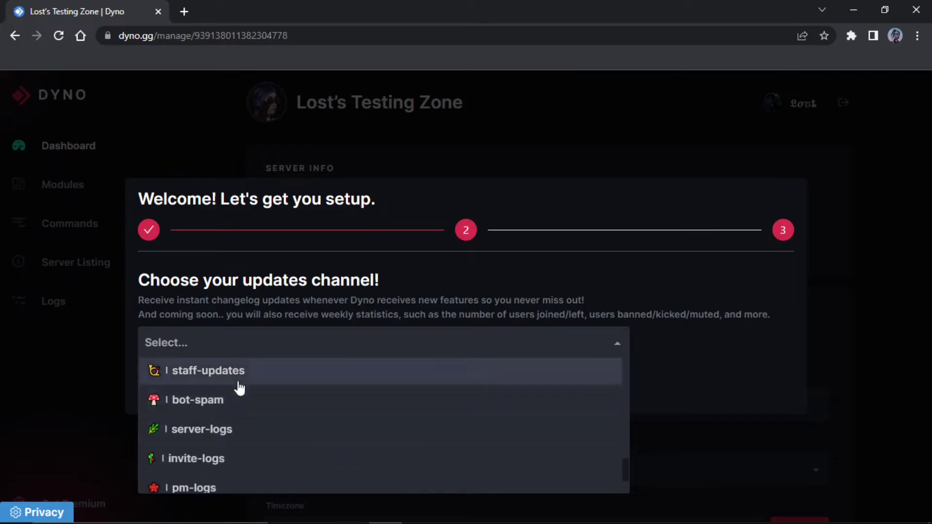
{"action": "left_click", "coordinate": [240, 388]}
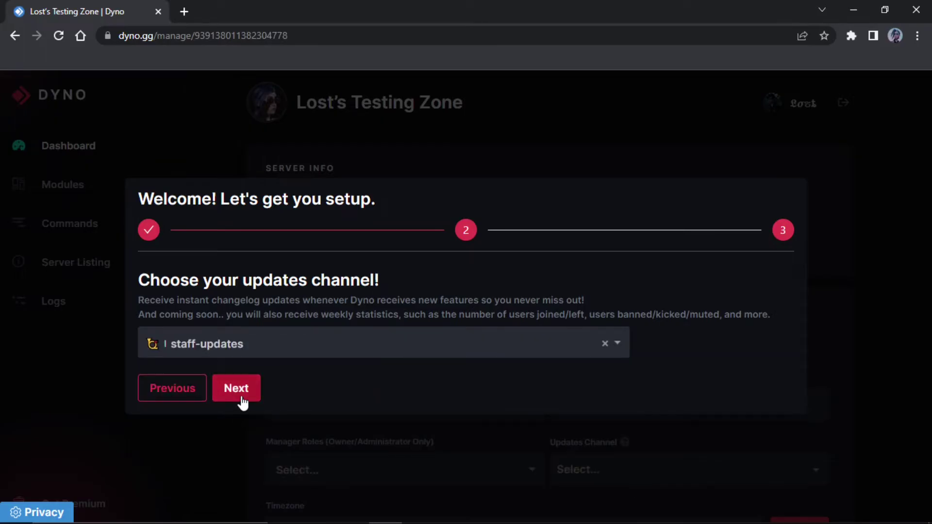
{"action": "left_click", "coordinate": [242, 401]}
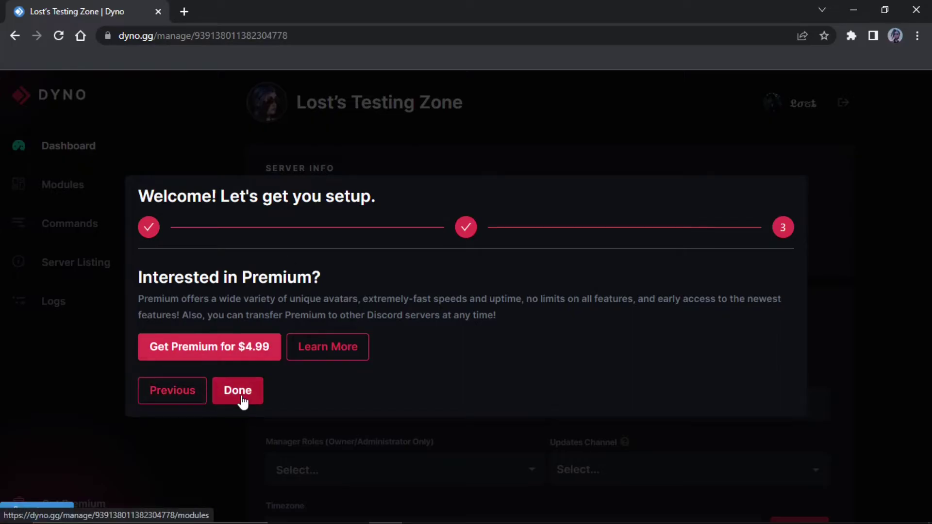
{"action": "left_click", "coordinate": [256, 388]}
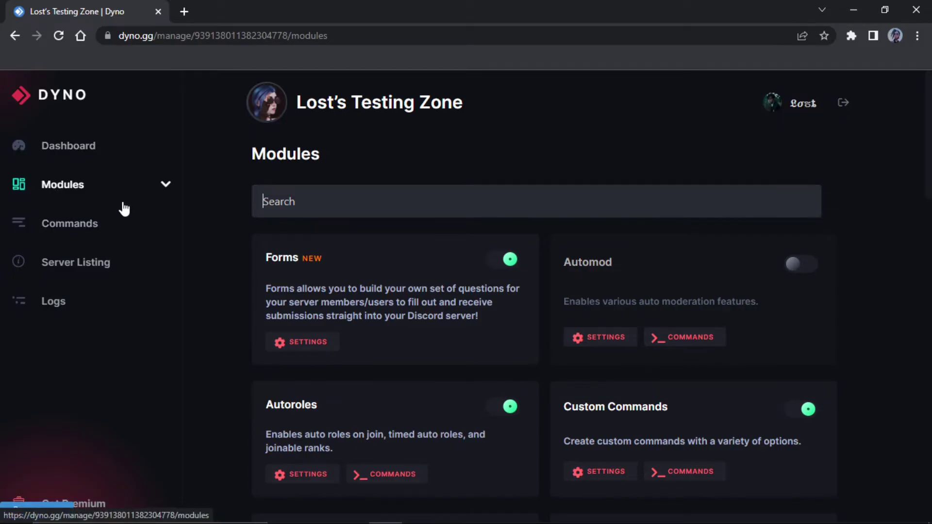
Step: Find the Action Log module among Dyno's modules and open its settings
{"action": "left_click", "coordinate": [97, 226]}
{"action": "left_click", "coordinate": [96, 194]}
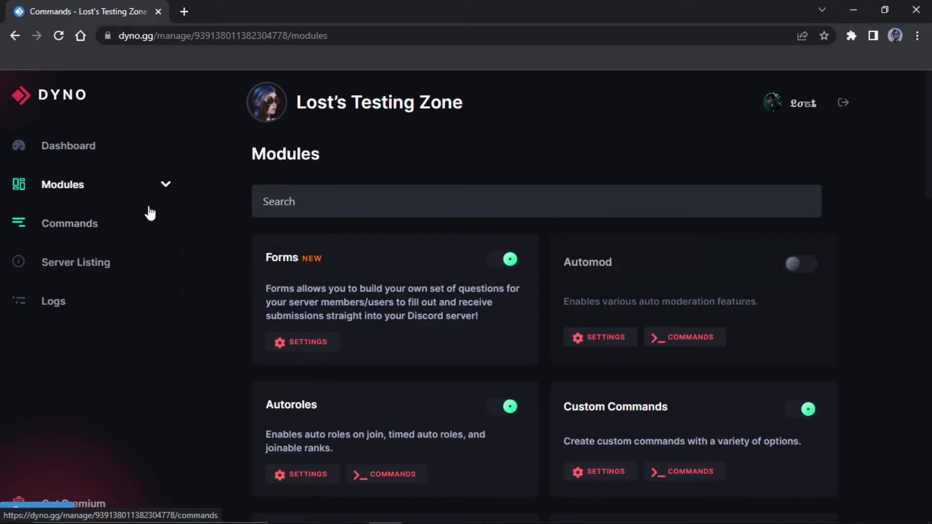
{"action": "scroll", "coordinate": [391, 264], "scroll_direction": "down", "scroll_amount": 3}
{"action": "scroll", "coordinate": [393, 263], "scroll_direction": "down", "scroll_amount": 3}
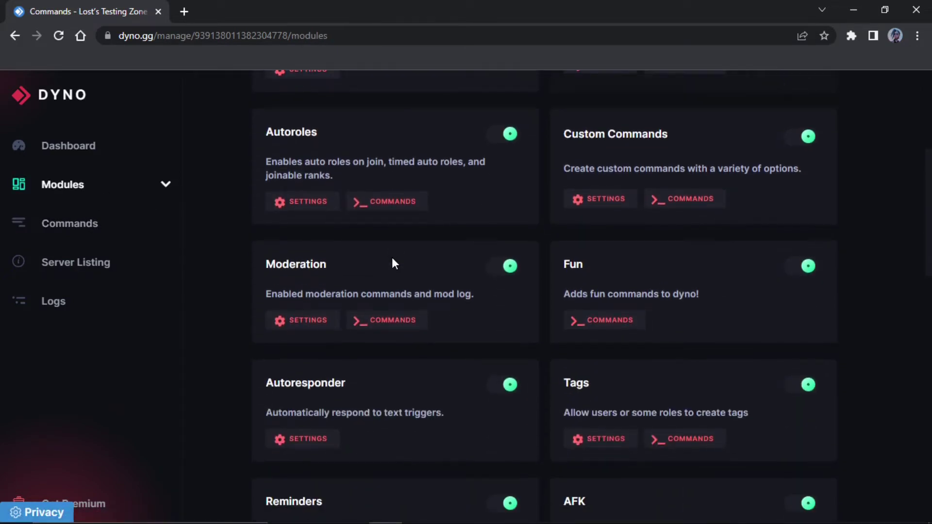
{"action": "scroll", "coordinate": [392, 262], "scroll_direction": "down", "scroll_amount": 1}
{"action": "scroll", "coordinate": [393, 262], "scroll_direction": "down", "scroll_amount": 4}
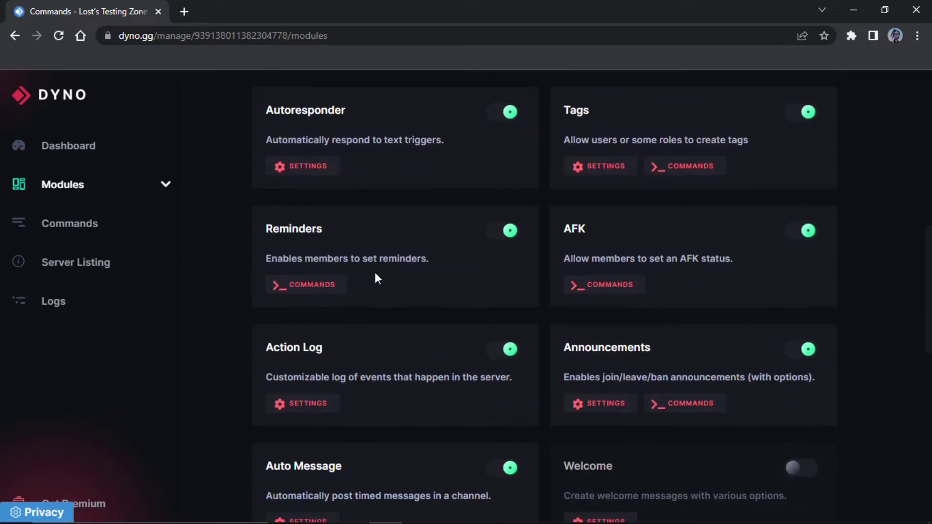
{"action": "left_click", "coordinate": [287, 404]}
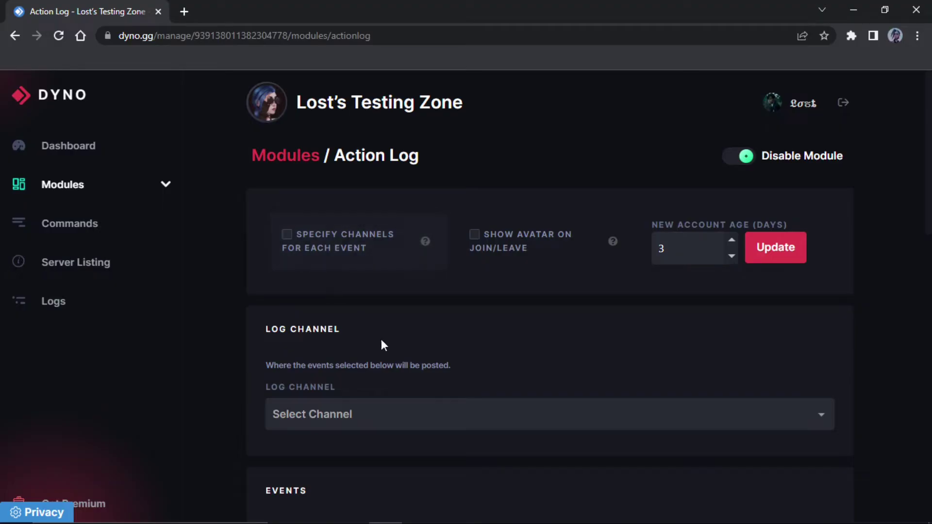
Step: Review the Action Log's available message, member, role, channel and voice events and its ignored channels and roles options
{"action": "scroll", "coordinate": [384, 342], "scroll_direction": "down", "scroll_amount": 4}
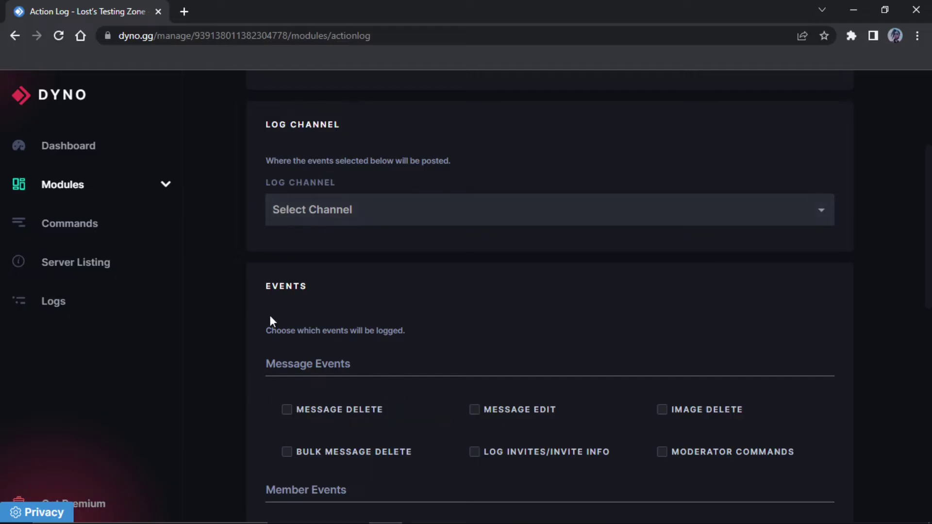
{"action": "scroll", "coordinate": [346, 378], "scroll_direction": "down", "scroll_amount": 3}
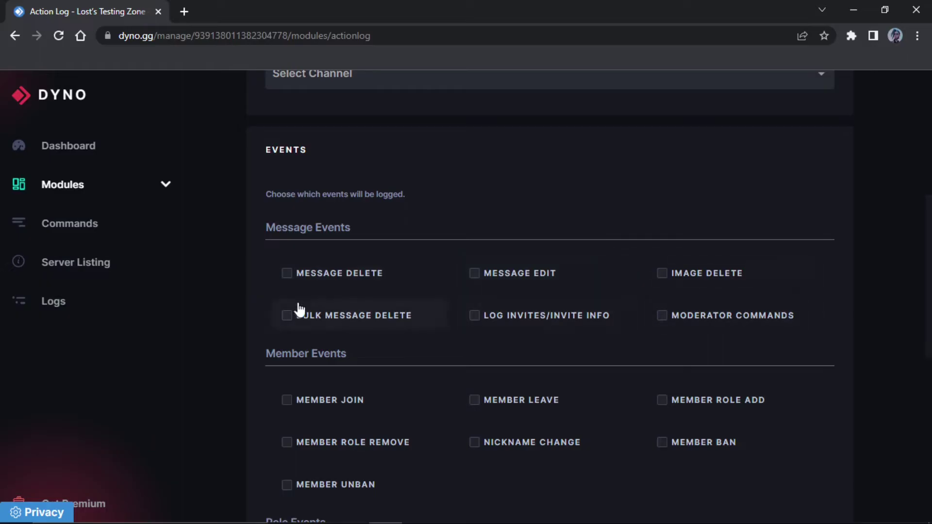
{"action": "scroll", "coordinate": [479, 412], "scroll_direction": "down", "scroll_amount": 4}
{"action": "scroll", "coordinate": [325, 239], "scroll_direction": "down", "scroll_amount": 3}
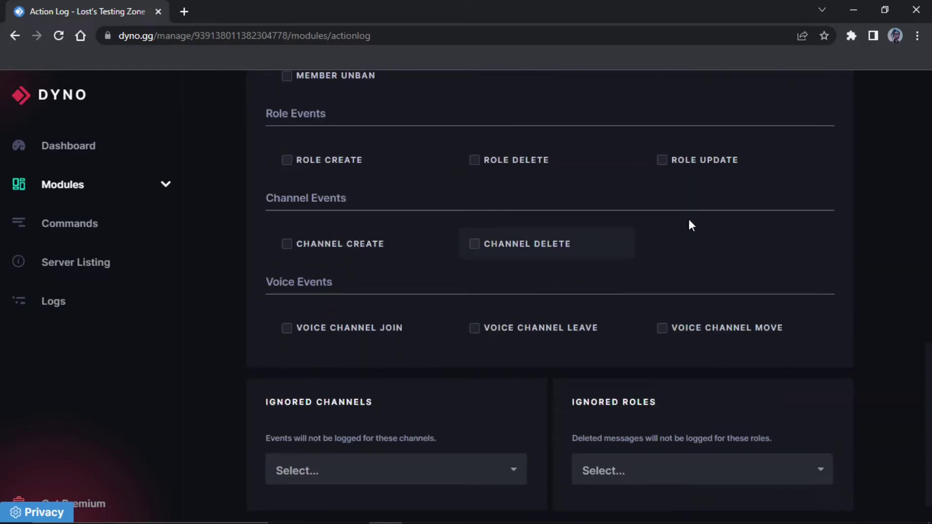
{"action": "scroll", "coordinate": [498, 333], "scroll_direction": "down", "scroll_amount": 1}
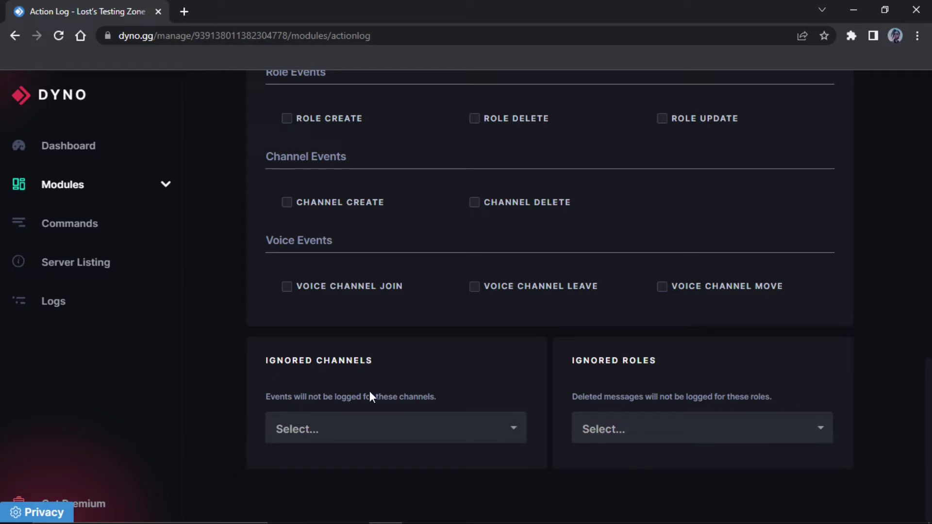
{"action": "scroll", "coordinate": [370, 391], "scroll_direction": "up", "scroll_amount": 5}
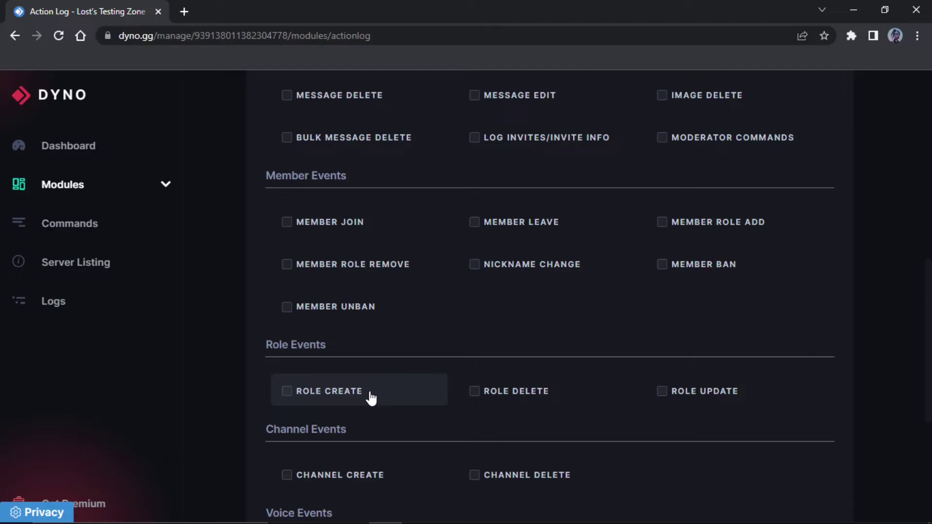
{"action": "scroll", "coordinate": [340, 391], "scroll_direction": "up", "scroll_amount": 8}
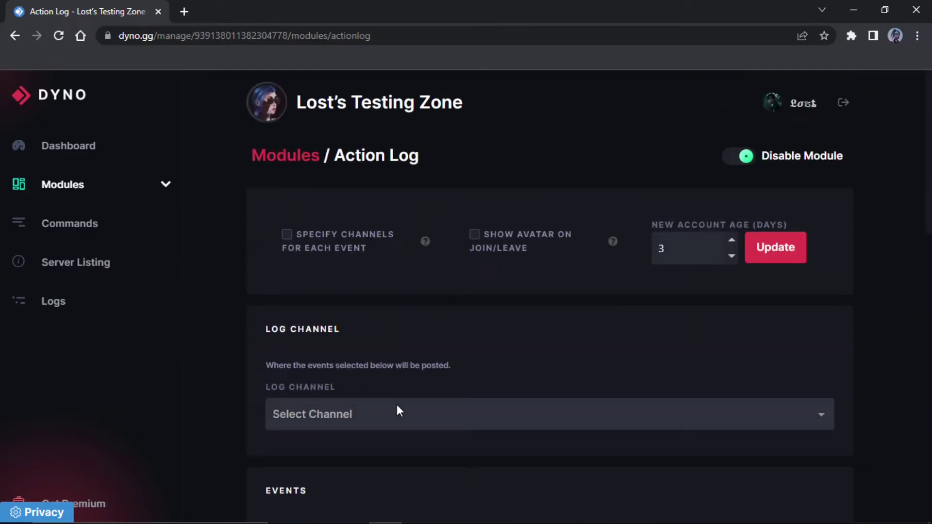
Step: Temporarily enable specifying channels for each event to examine the separate log channel choices
{"action": "left_click", "coordinate": [293, 241]}
{"action": "scroll", "coordinate": [395, 248], "scroll_direction": "down", "scroll_amount": 1}
{"action": "scroll", "coordinate": [394, 248], "scroll_direction": "down", "scroll_amount": 20}
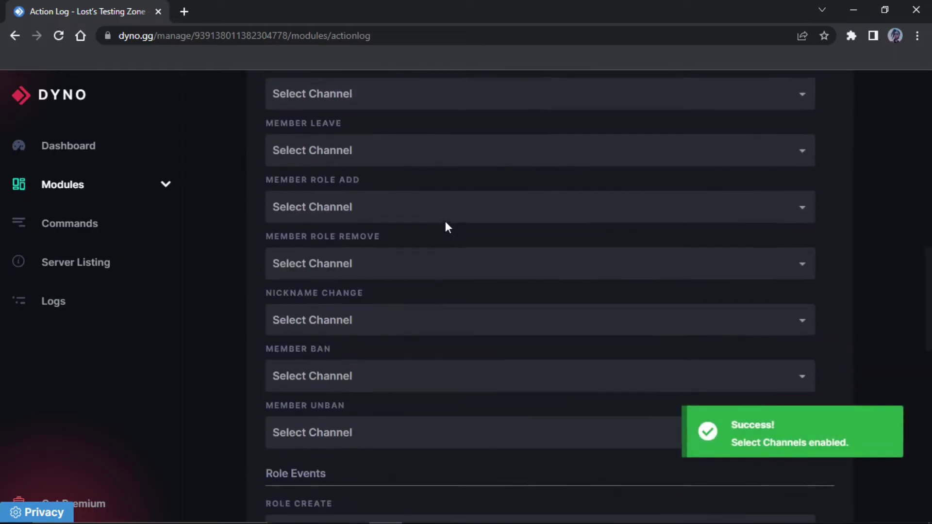
{"action": "scroll", "coordinate": [332, 199], "scroll_direction": "down", "scroll_amount": 9}
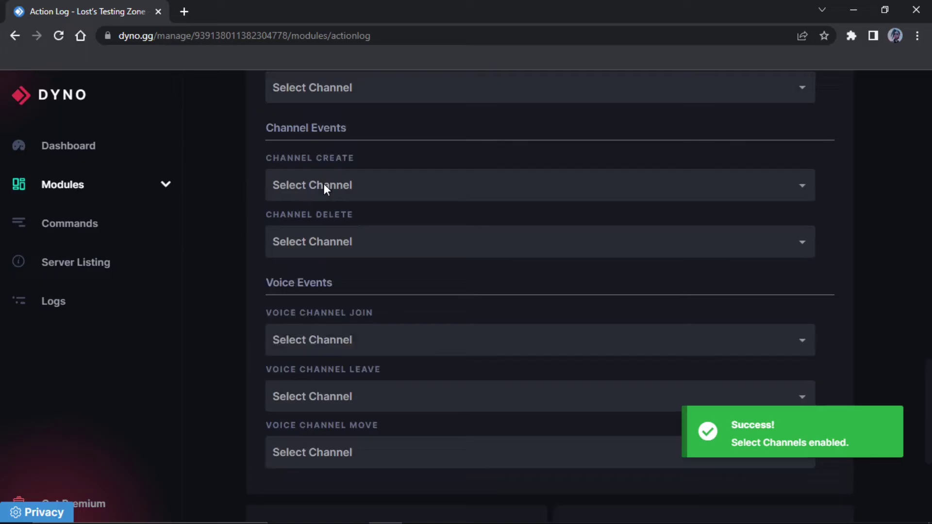
{"action": "scroll", "coordinate": [333, 240], "scroll_direction": "up", "scroll_amount": 20}
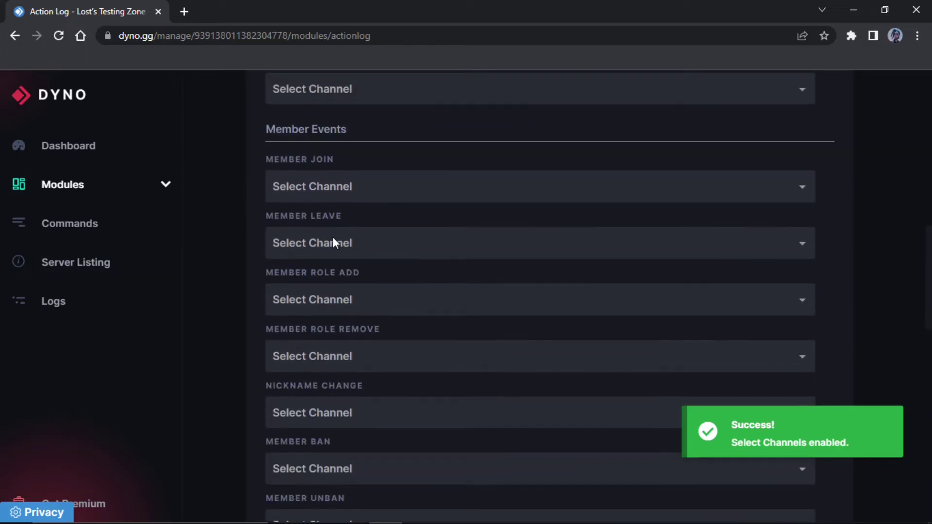
{"action": "scroll", "coordinate": [331, 234], "scroll_direction": "up", "scroll_amount": 8}
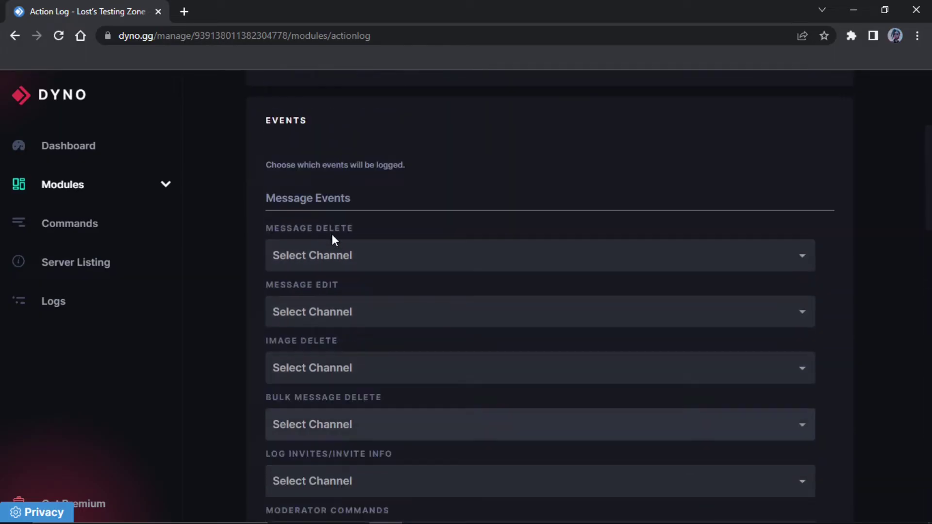
{"action": "scroll", "coordinate": [351, 496], "scroll_direction": "down", "scroll_amount": 4}
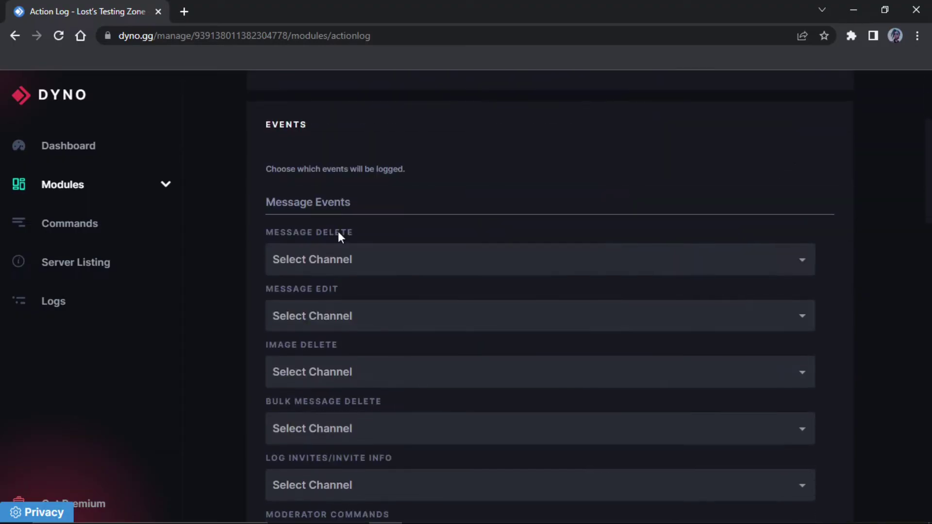
{"action": "scroll", "coordinate": [470, 257], "scroll_direction": "down", "scroll_amount": 10}
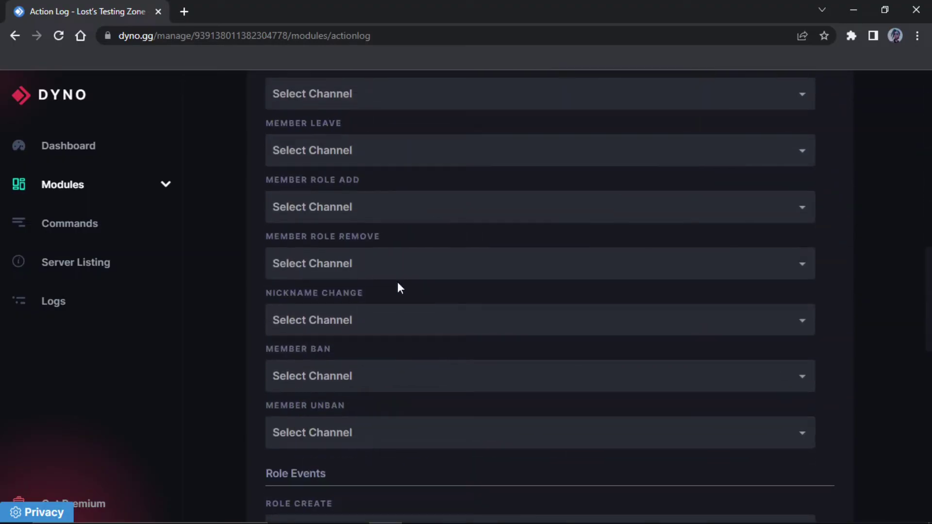
{"action": "scroll", "coordinate": [399, 288], "scroll_direction": "down", "scroll_amount": 7}
{"action": "scroll", "coordinate": [414, 337], "scroll_direction": "down", "scroll_amount": 5}
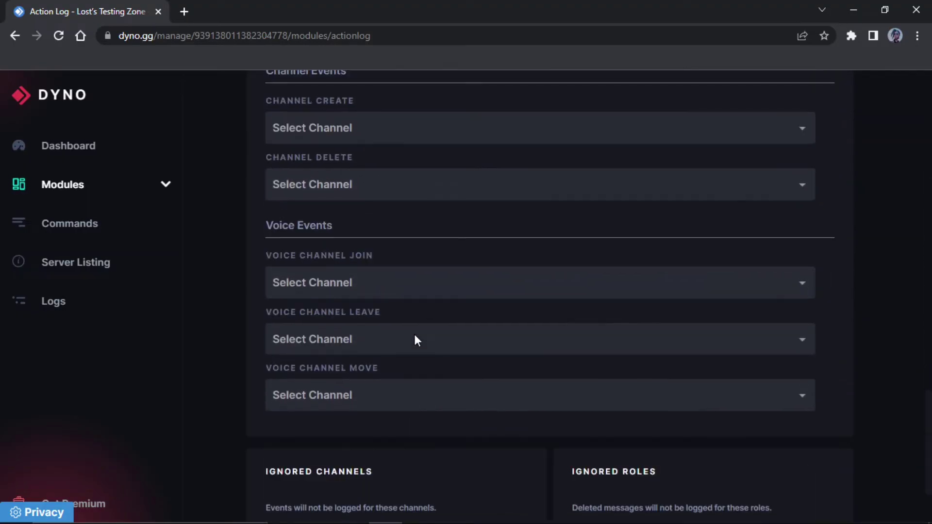
{"action": "scroll", "coordinate": [384, 264], "scroll_direction": "down", "scroll_amount": 2}
{"action": "scroll", "coordinate": [384, 264], "scroll_direction": "up", "scroll_amount": 20}
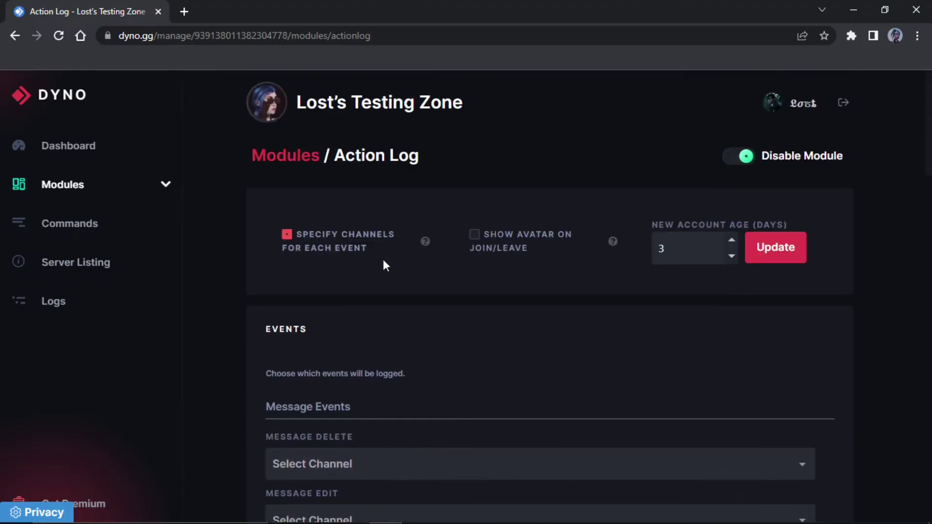
{"action": "left_click", "coordinate": [288, 236]}
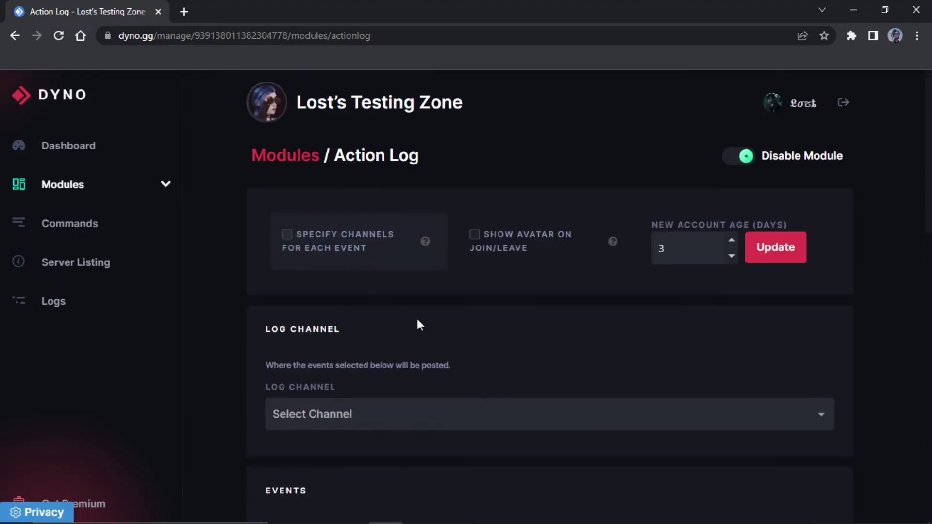
Step: Set the Action Log's log channel to server-logs
{"action": "scroll", "coordinate": [413, 325], "scroll_direction": "down", "scroll_amount": 1}
{"action": "left_click", "coordinate": [374, 341]}
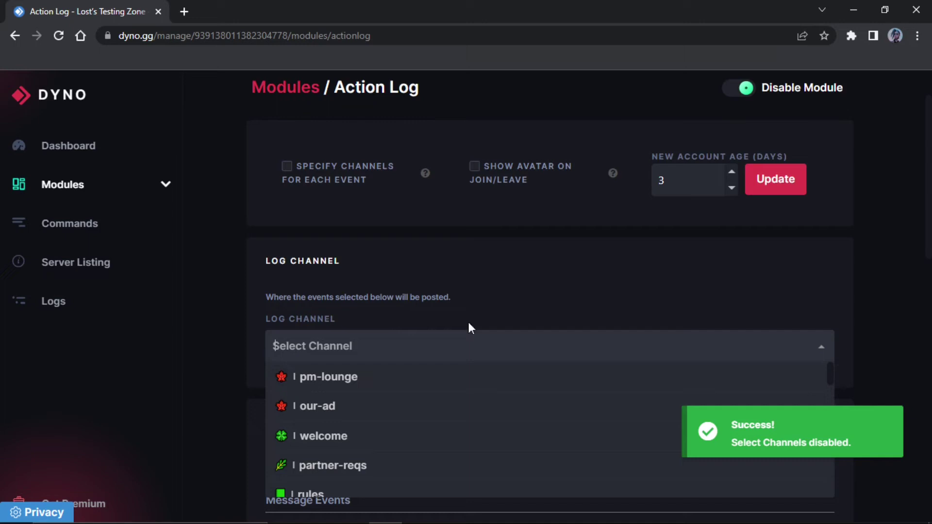
{"action": "scroll", "coordinate": [412, 340], "scroll_direction": "down", "scroll_amount": 2}
{"action": "scroll", "coordinate": [374, 312], "scroll_direction": "down", "scroll_amount": 5}
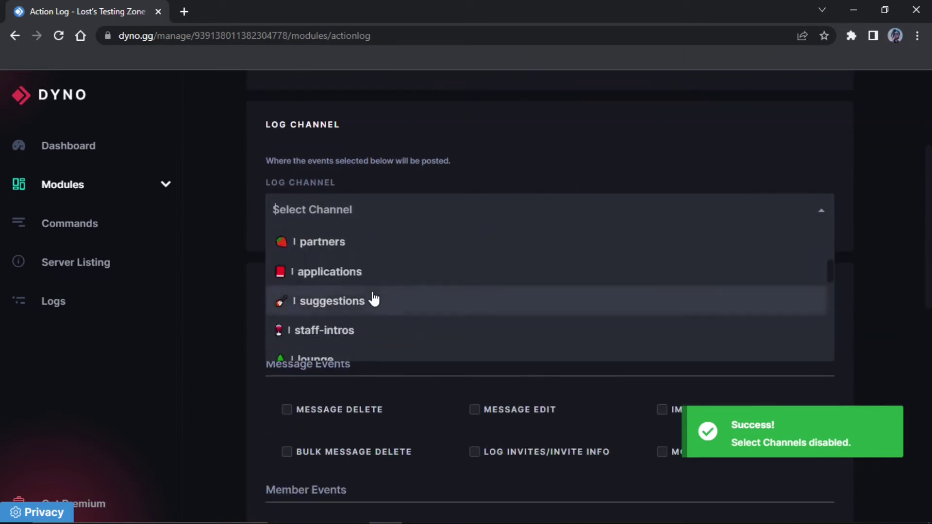
{"action": "scroll", "coordinate": [371, 293], "scroll_direction": "down", "scroll_amount": 5}
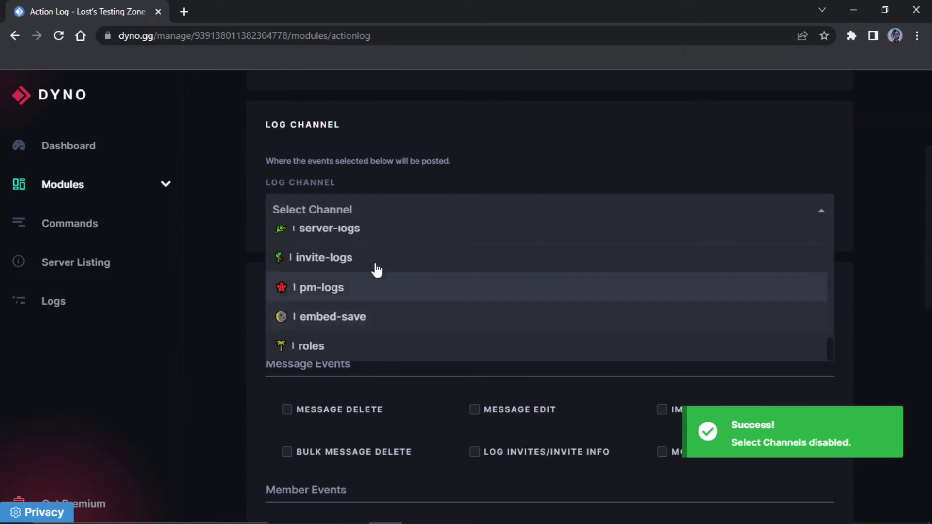
{"action": "left_click", "coordinate": [366, 239]}
Step: Enable all message events for logging: message delete, bulk message delete, invite info, message edit, image delete and moderator commands
{"action": "scroll", "coordinate": [373, 311], "scroll_direction": "down", "scroll_amount": 2}
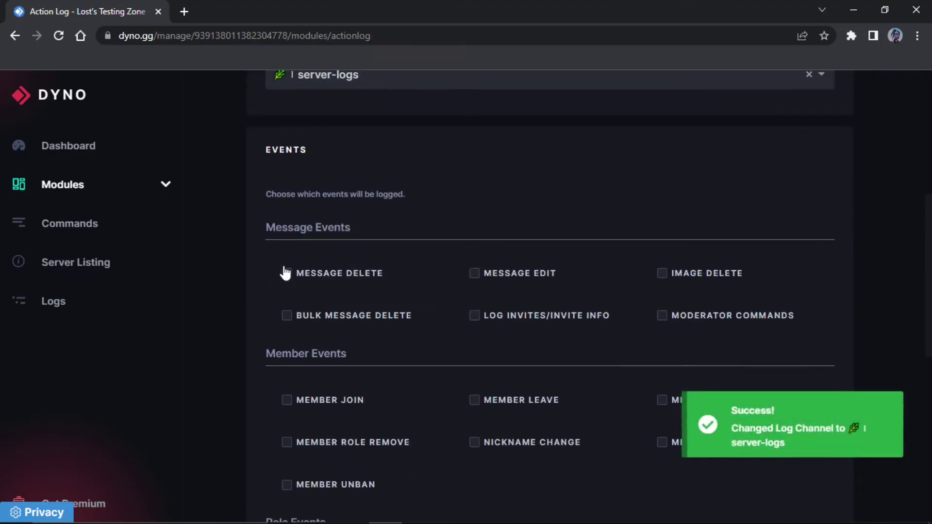
{"action": "left_click", "coordinate": [287, 275]}
{"action": "left_click", "coordinate": [292, 316]}
{"action": "left_click", "coordinate": [473, 316]}
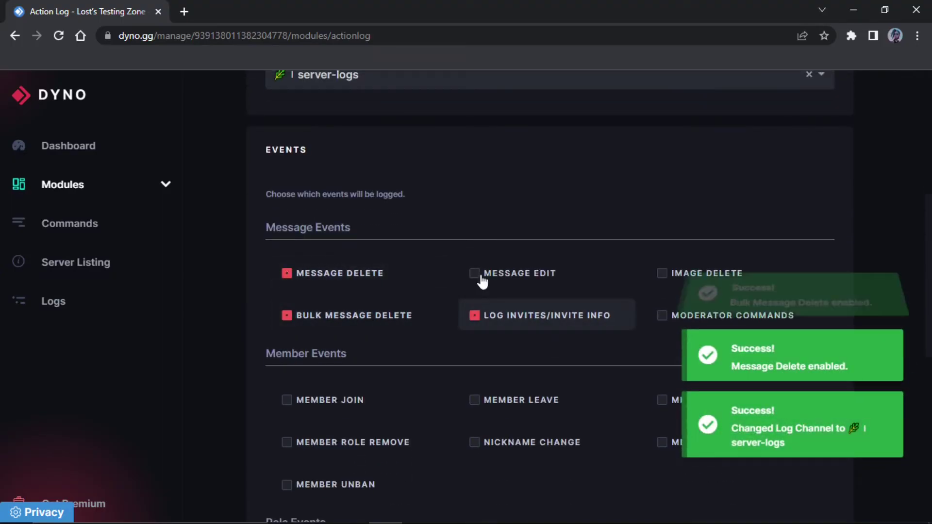
{"action": "left_click", "coordinate": [478, 273]}
{"action": "left_click", "coordinate": [662, 274]}
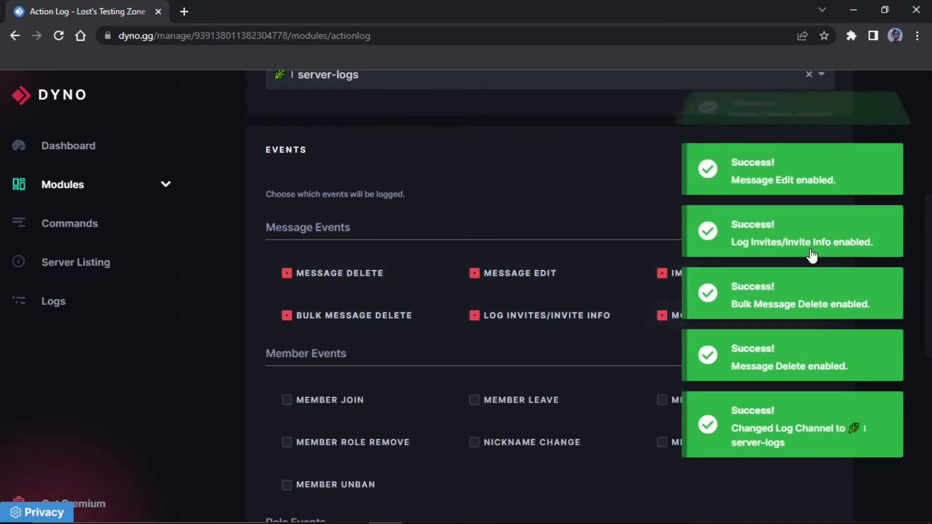
Step: Enable all member events for logging: join, leave, nickname change, role remove, role add, ban and unban
{"action": "scroll", "coordinate": [379, 349], "scroll_direction": "down", "scroll_amount": 2}
{"action": "left_click", "coordinate": [315, 333]}
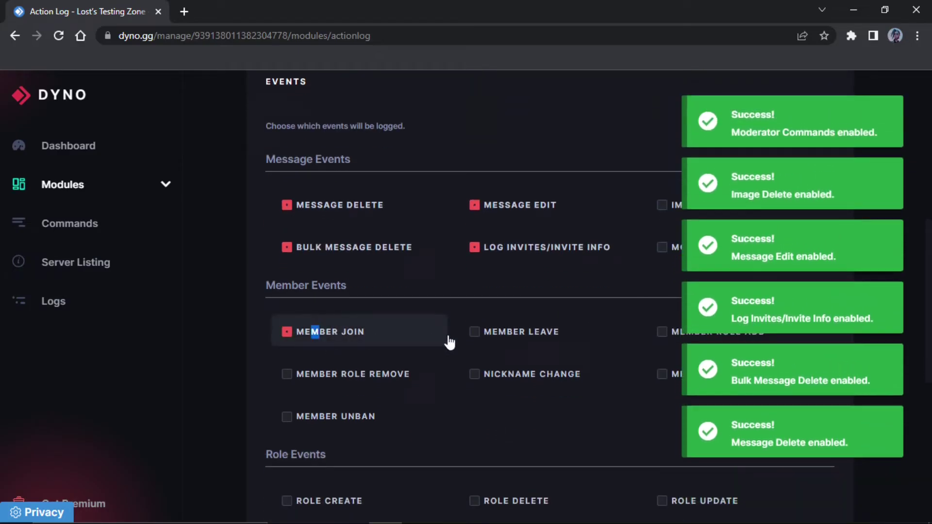
{"action": "left_click", "coordinate": [476, 334]}
{"action": "left_click", "coordinate": [476, 376]}
{"action": "left_click", "coordinate": [325, 376]}
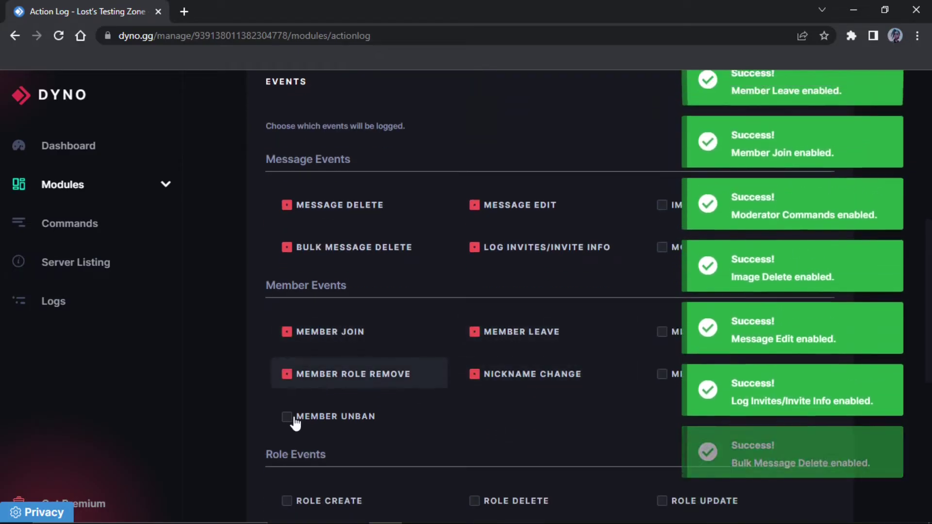
{"action": "left_click", "coordinate": [291, 418]}
{"action": "scroll", "coordinate": [559, 369], "scroll_direction": "down", "scroll_amount": 4}
{"action": "left_click", "coordinate": [660, 128]}
{"action": "left_click", "coordinate": [657, 174]}
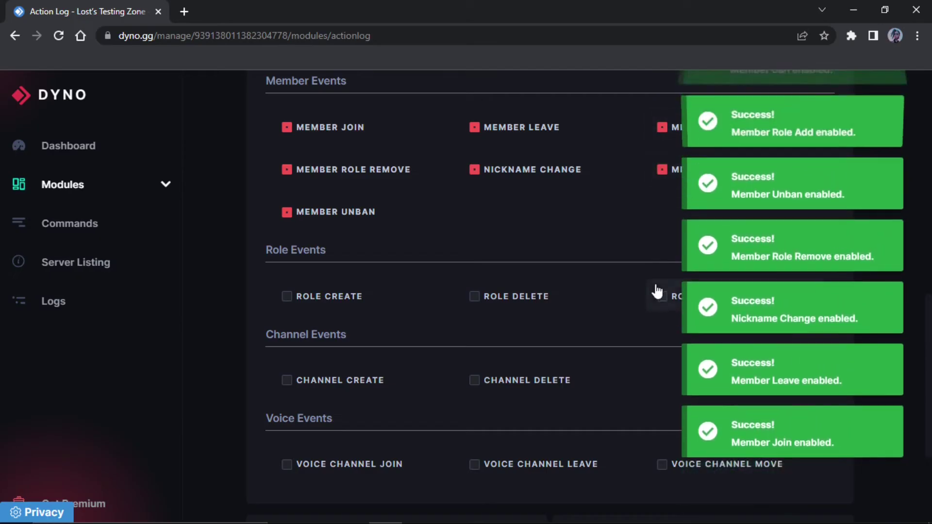
Step: Enable the Role Create, Role Delete and Role Update events for logging
{"action": "scroll", "coordinate": [617, 276], "scroll_direction": "up", "scroll_amount": 12}
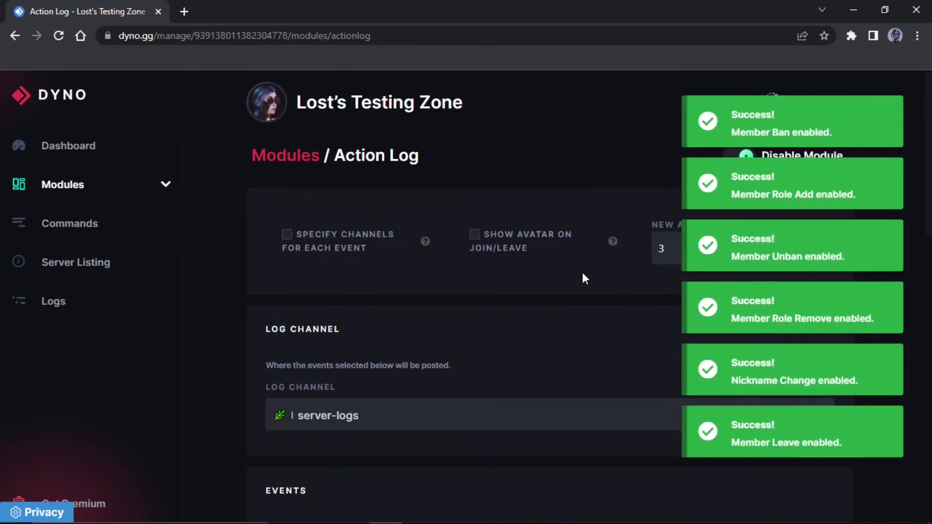
{"action": "scroll", "coordinate": [343, 197], "scroll_direction": "down", "scroll_amount": 13}
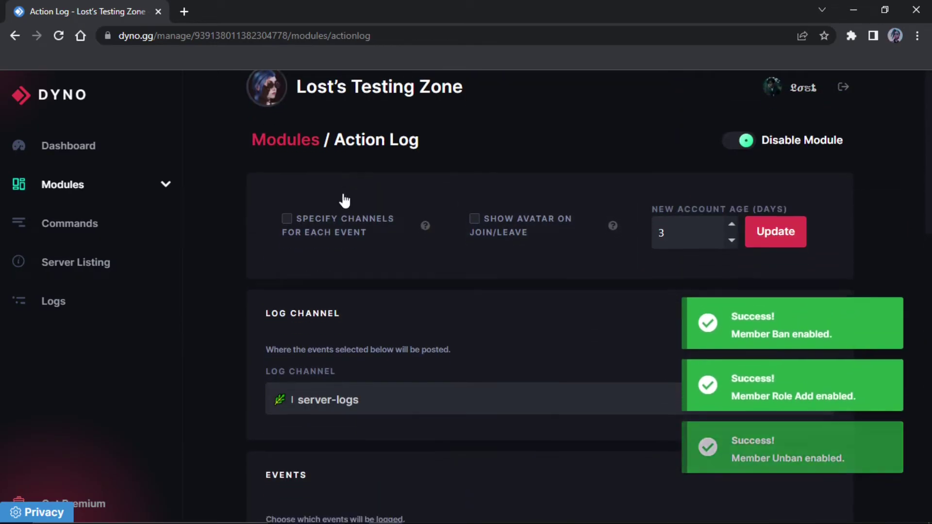
{"action": "scroll", "coordinate": [343, 193], "scroll_direction": "down", "scroll_amount": 3}
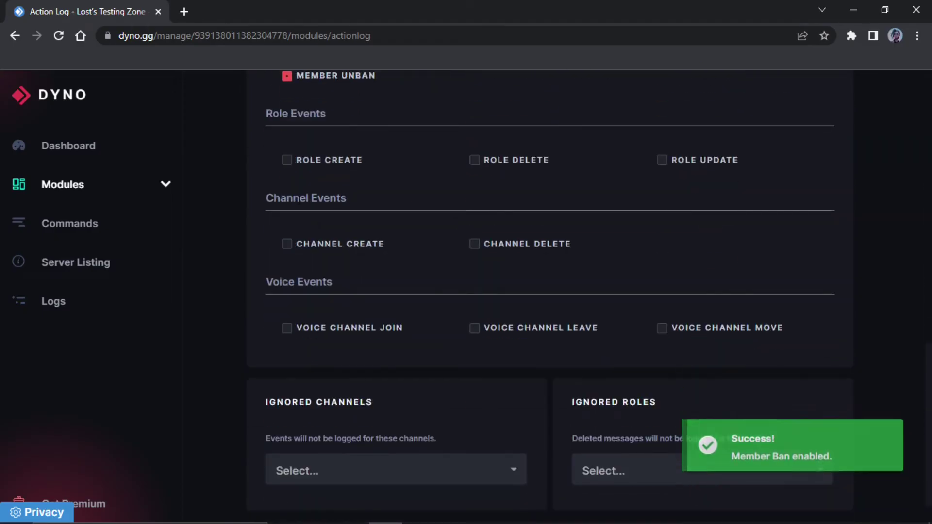
{"action": "scroll", "coordinate": [302, 181], "scroll_direction": "up", "scroll_amount": 3}
{"action": "left_click", "coordinate": [335, 255]}
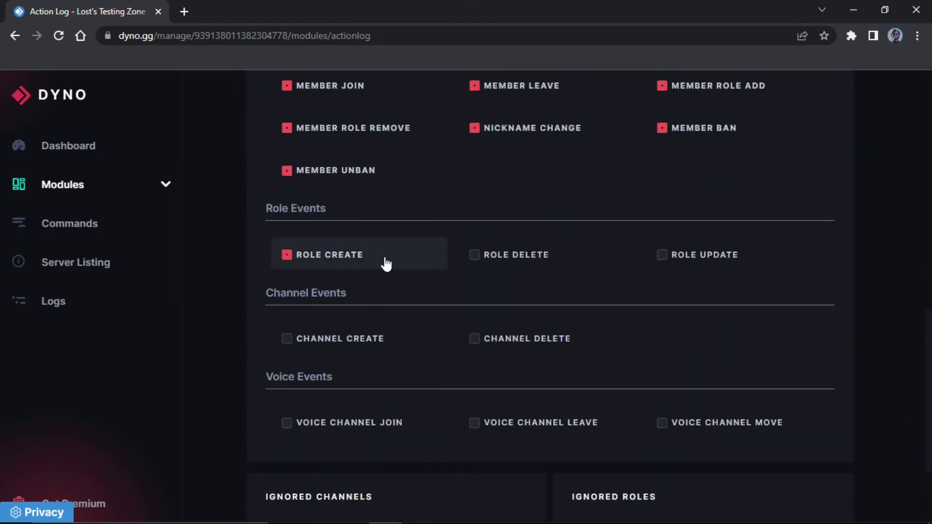
{"action": "left_click", "coordinate": [491, 255]}
{"action": "left_click", "coordinate": [657, 256]}
Step: Enable channel create and delete logging, plus the voice channel join, leave and move events
{"action": "left_click", "coordinate": [503, 356]}
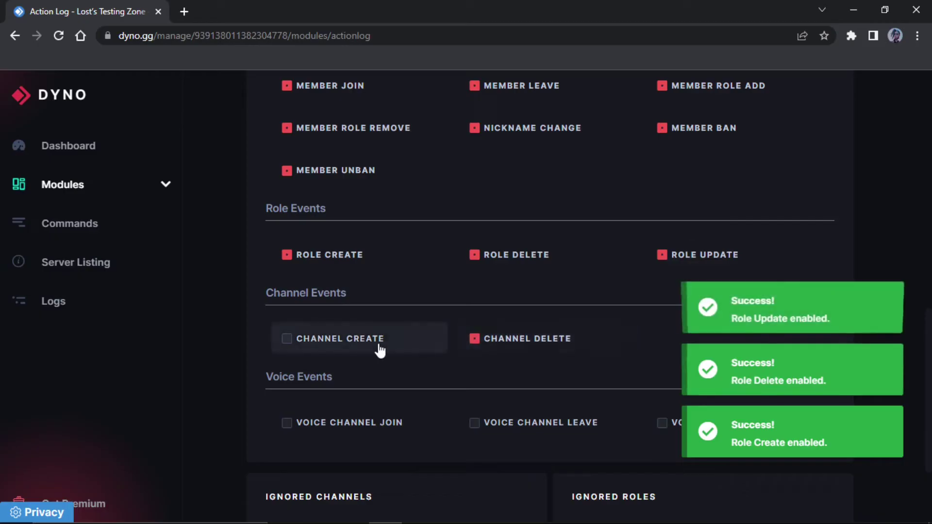
{"action": "left_click", "coordinate": [366, 339]}
{"action": "left_click", "coordinate": [339, 422]}
{"action": "left_click", "coordinate": [541, 422]}
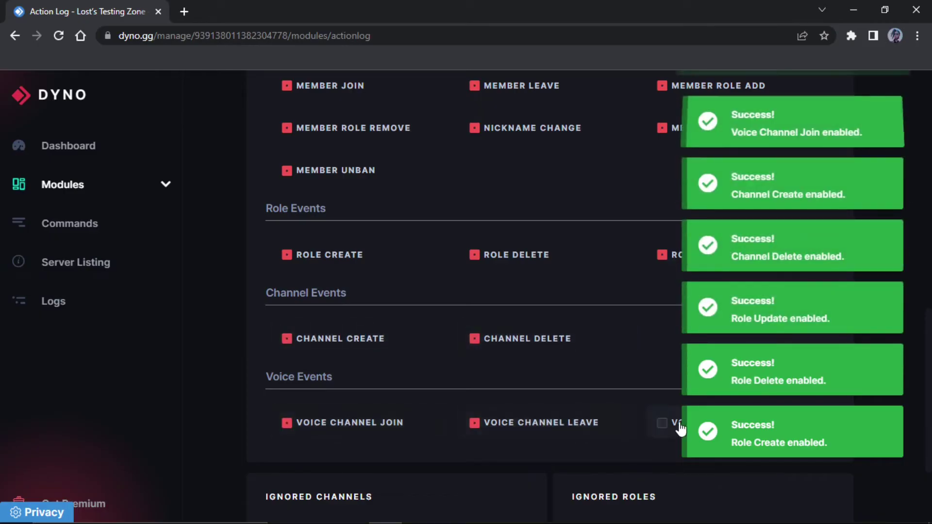
{"action": "left_click", "coordinate": [675, 424]}
Step: Enable Show Avatar on Join/Leave in the Action Log's general options
{"action": "scroll", "coordinate": [573, 359], "scroll_direction": "down", "scroll_amount": 3}
{"action": "scroll", "coordinate": [447, 301], "scroll_direction": "up", "scroll_amount": 15}
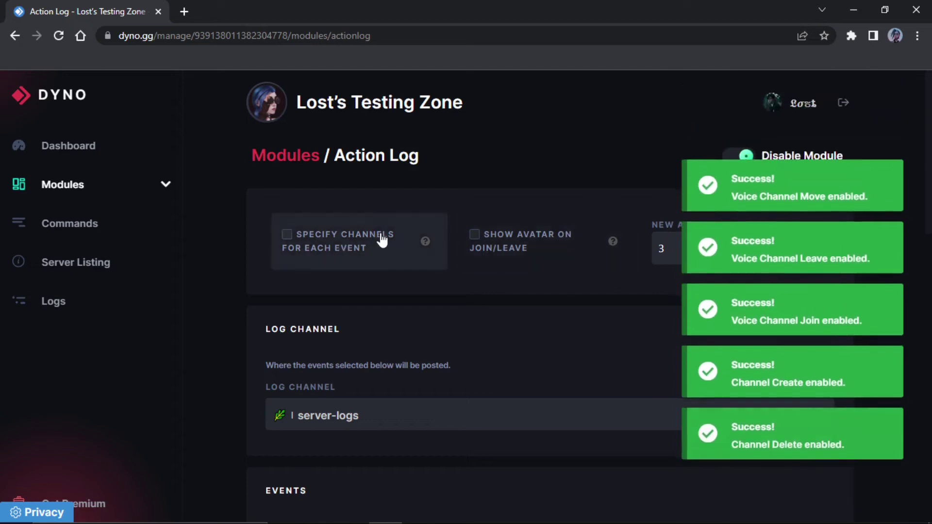
{"action": "left_click", "coordinate": [483, 242]}
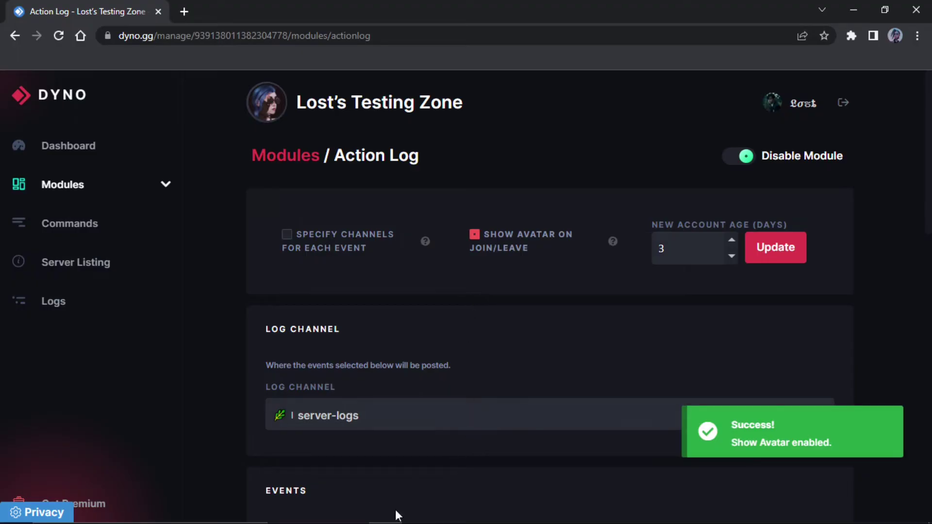
Step: Switch to Discord and post the test message "t" in the testing server's invite-logs channel
{"action": "left_click", "coordinate": [352, 510]}
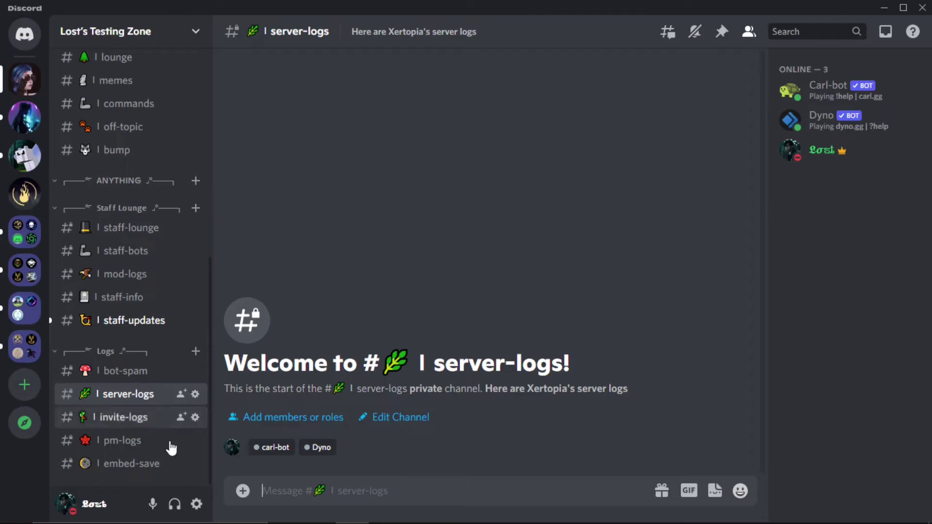
{"action": "left_click", "coordinate": [139, 418]}
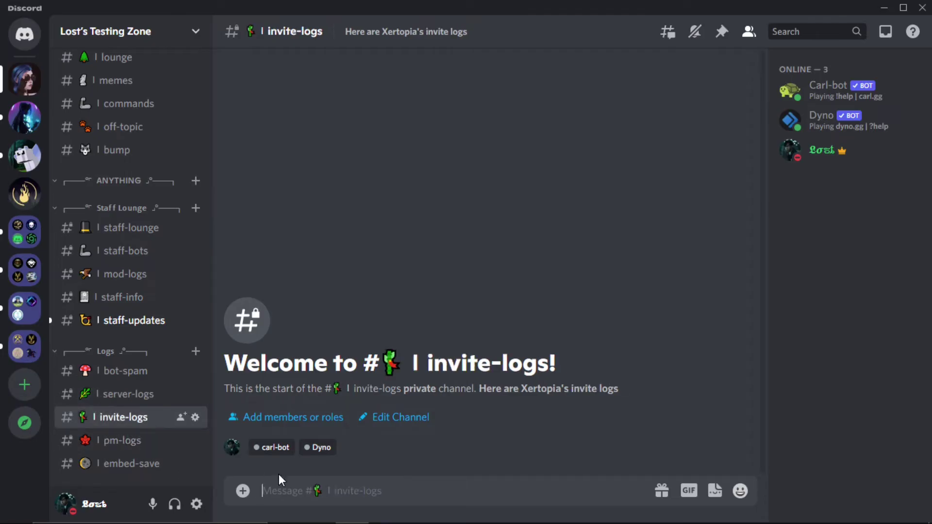
{"action": "type", "text": "t"}
{"action": "key", "text": "Return"}
Step: Purge the test message with the command ?purge 3 and check the server-logs channel for the deletion entries
{"action": "type", "text": "?"}
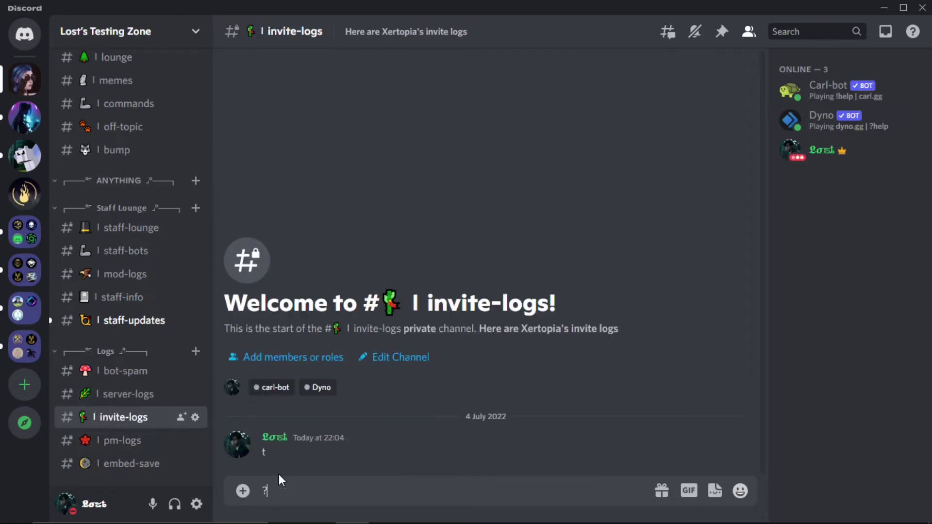
{"action": "type", "text": "purge"}
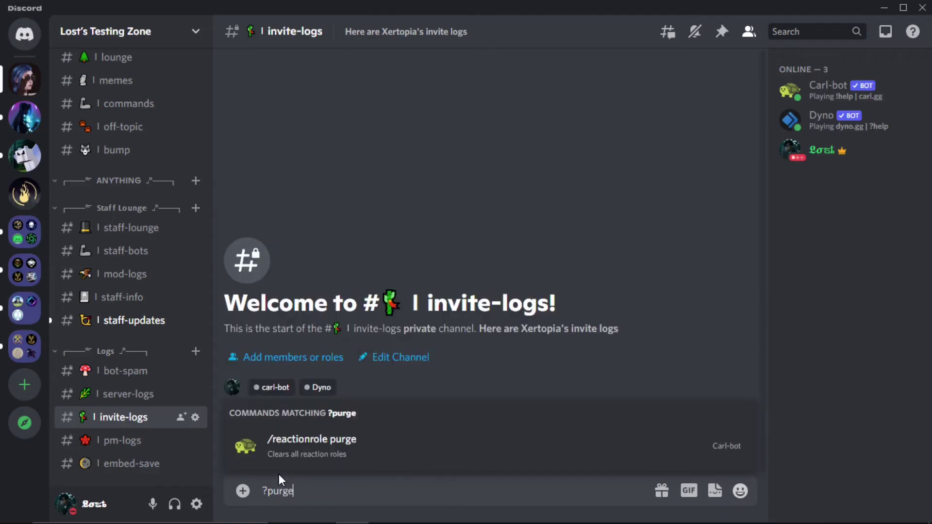
{"action": "type", "text": " w"}
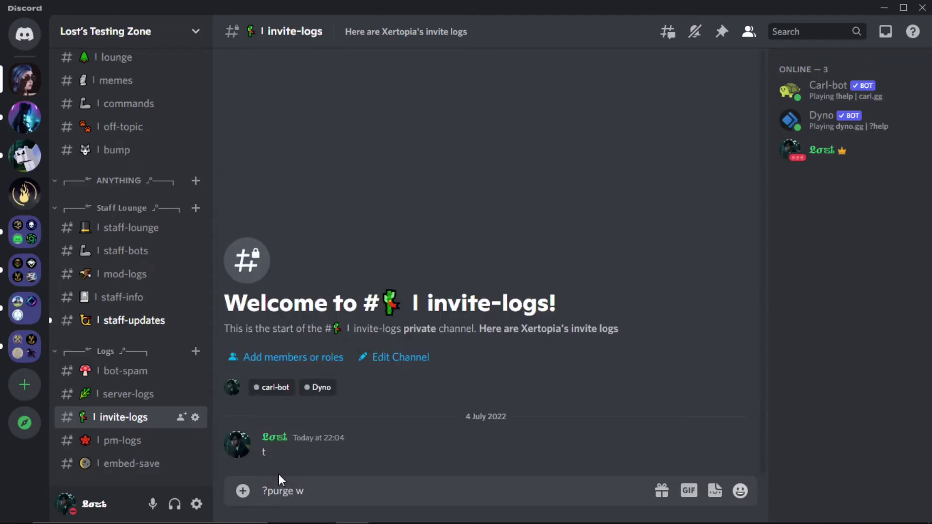
{"action": "key", "text": "BackSpace"}
{"action": "type", "text": "3"}
{"action": "key", "text": "Return"}
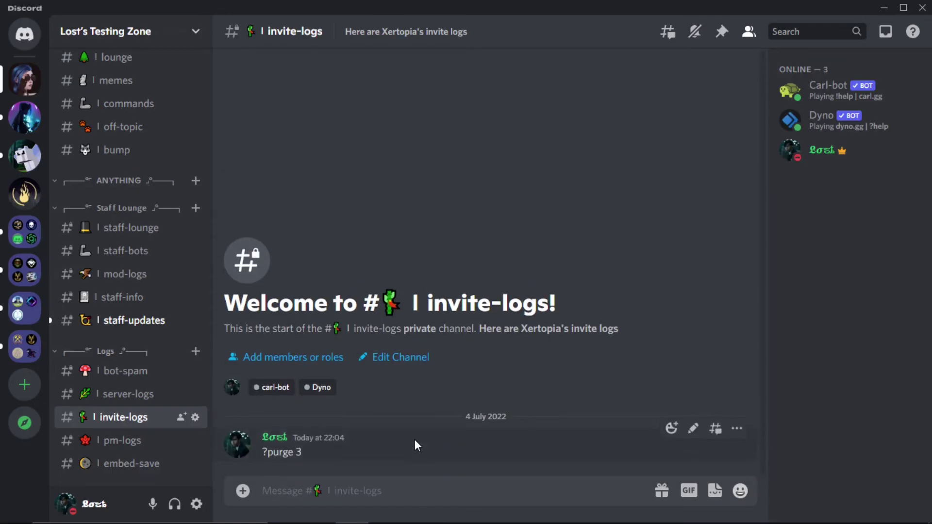
{"action": "left_click", "coordinate": [130, 395]}
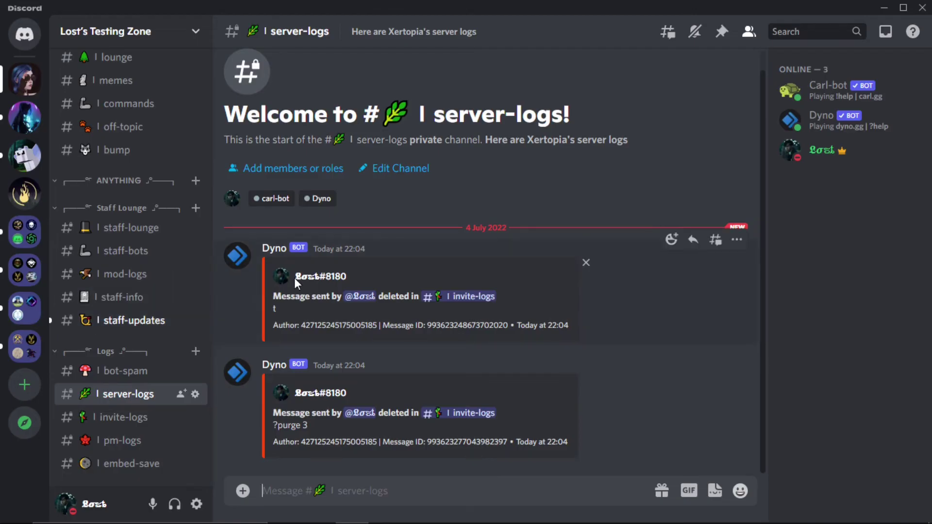
{"action": "left_click", "coordinate": [121, 416]}
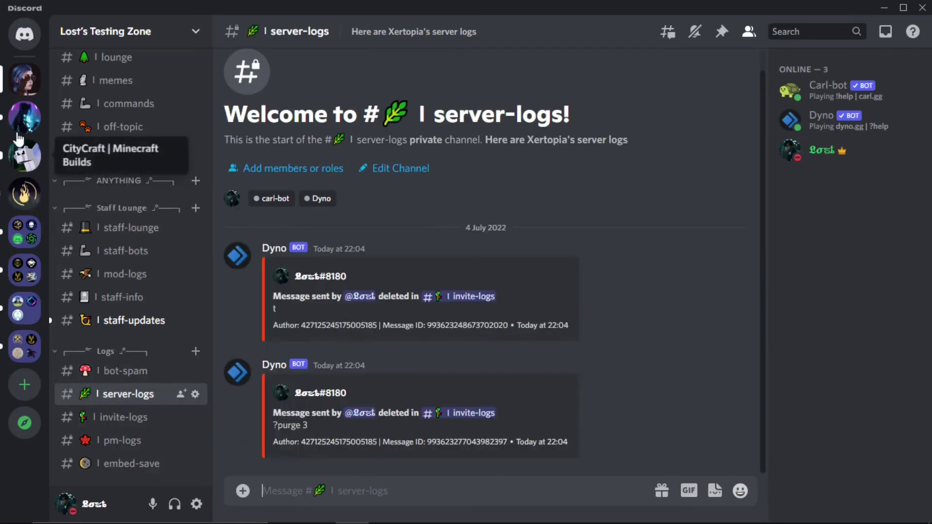
Step: Switch to the Utopia server and browse its server-logs channel for examples of Dyno's logged events
{"action": "left_click", "coordinate": [11, 111]}
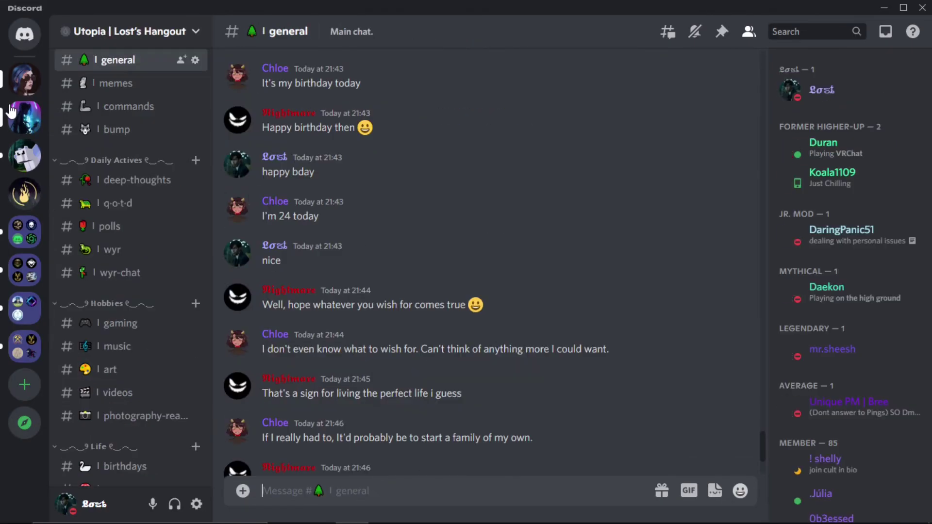
{"action": "scroll", "coordinate": [145, 201], "scroll_direction": "down", "scroll_amount": 5}
{"action": "scroll", "coordinate": [142, 203], "scroll_direction": "down", "scroll_amount": 8}
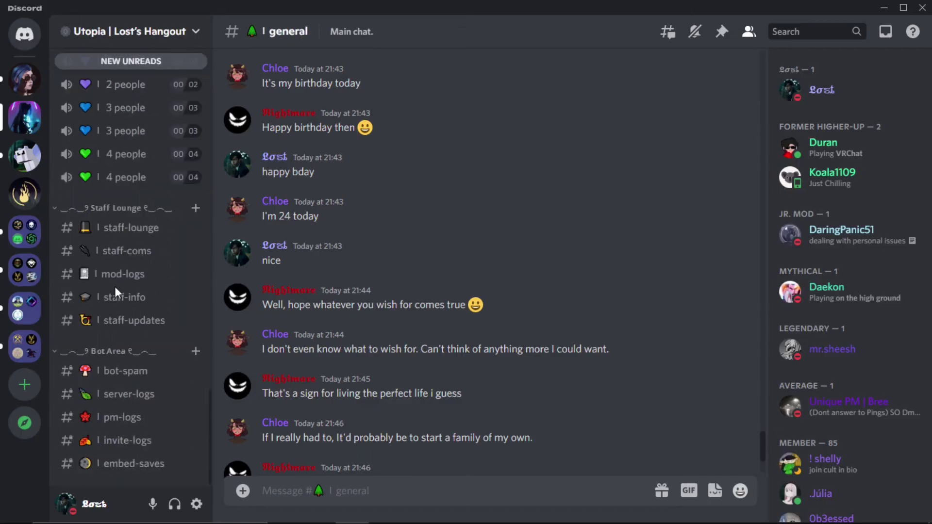
{"action": "left_click", "coordinate": [132, 402]}
{"action": "scroll", "coordinate": [334, 386], "scroll_direction": "up", "scroll_amount": 10}
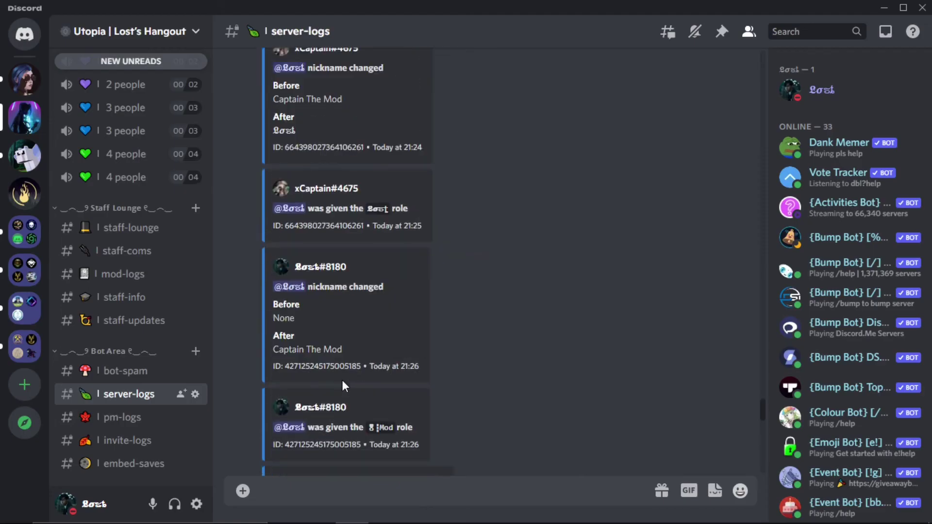
{"action": "scroll", "coordinate": [342, 380], "scroll_direction": "up", "scroll_amount": 15}
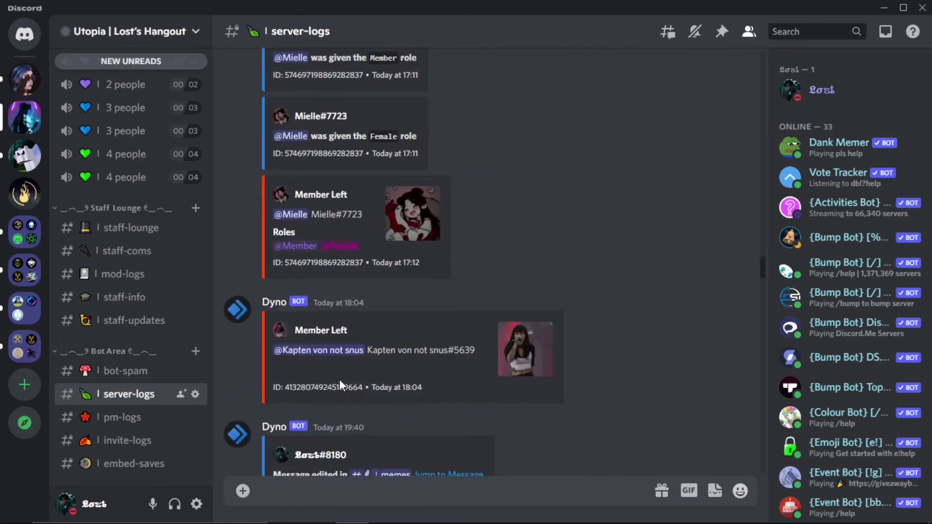
Step: Examine the Invite Tracker entries in the Utopia server's invite-logs channel, going back through older messages
{"action": "left_click", "coordinate": [117, 442]}
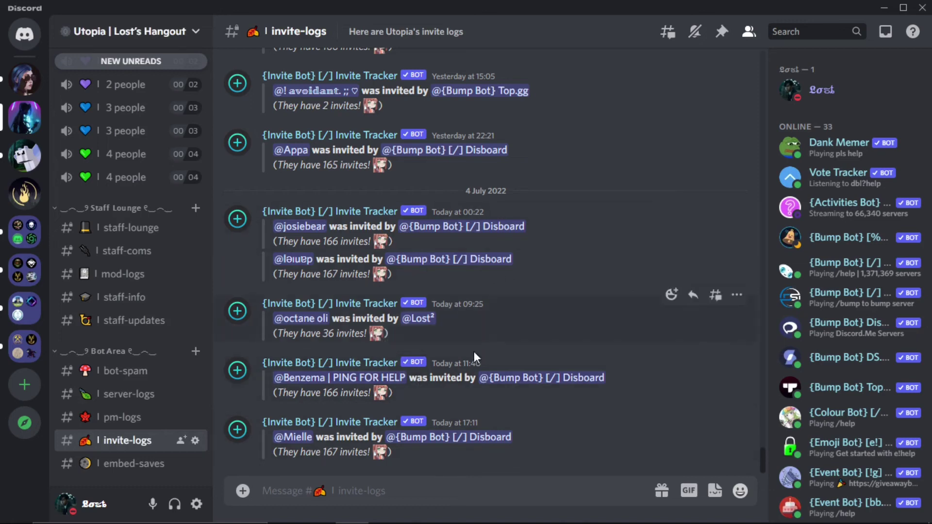
{"action": "scroll", "coordinate": [380, 305], "scroll_direction": "up", "scroll_amount": 10}
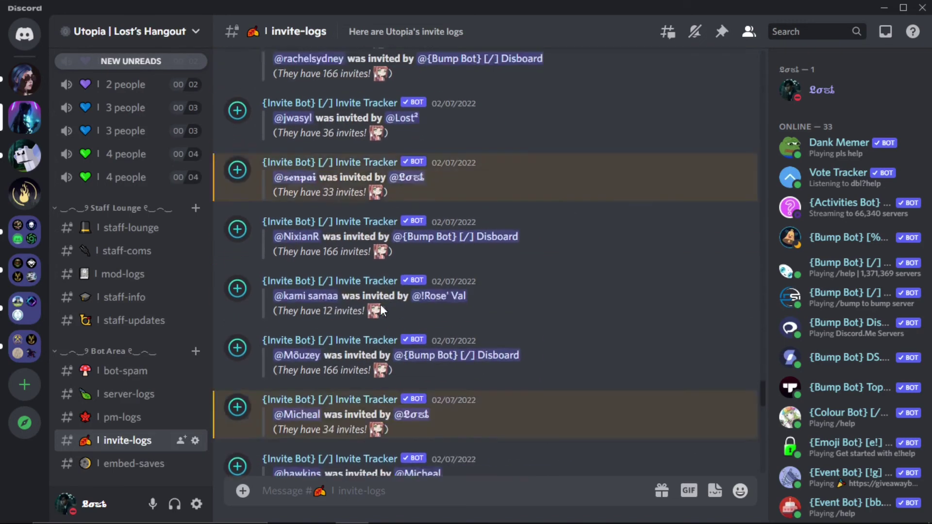
{"action": "scroll", "coordinate": [381, 306], "scroll_direction": "up", "scroll_amount": 10}
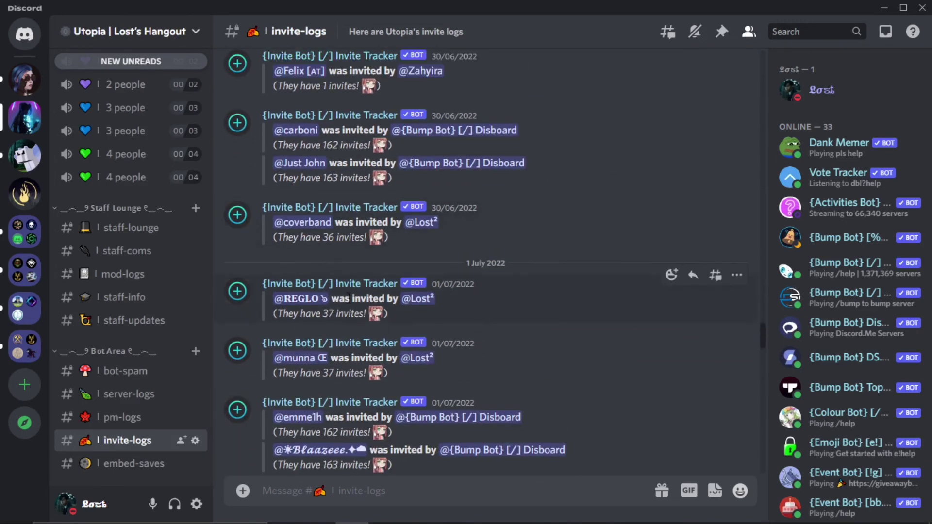
{"action": "scroll", "coordinate": [425, 275], "scroll_direction": "up", "scroll_amount": 8}
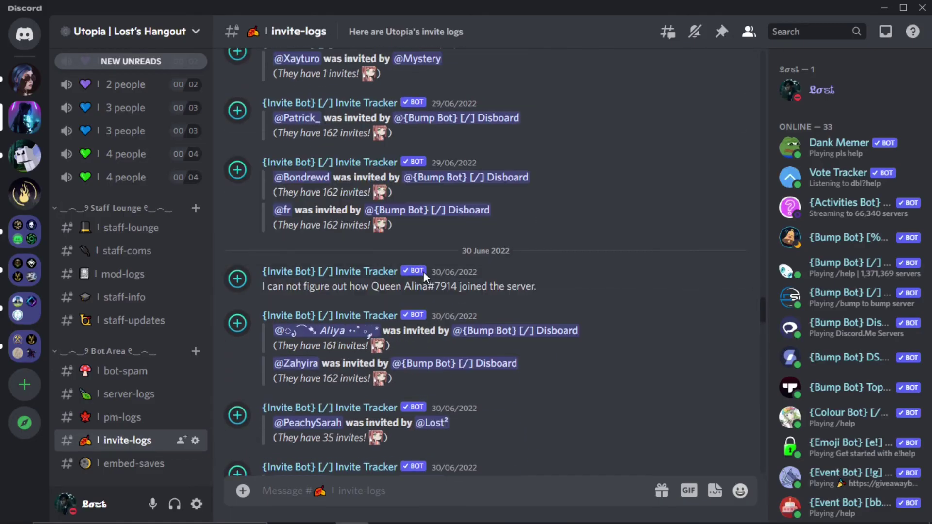
{"action": "scroll", "coordinate": [420, 269], "scroll_direction": "down", "scroll_amount": 7}
{"action": "scroll", "coordinate": [407, 255], "scroll_direction": "down", "scroll_amount": 15}
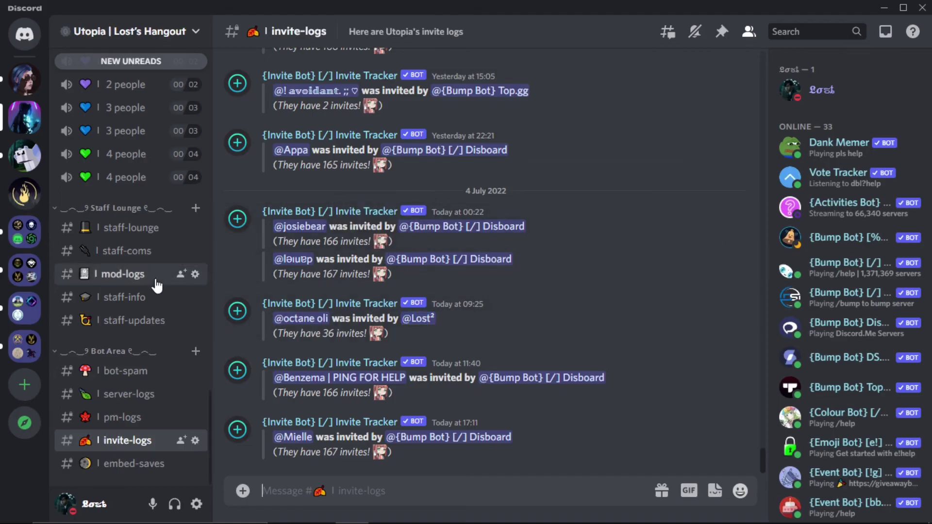
Step: Open the Utopia server's general channel and switch back to the Action Log page in Chrome
{"action": "scroll", "coordinate": [151, 280], "scroll_direction": "down", "scroll_amount": 8}
{"action": "scroll", "coordinate": [130, 269], "scroll_direction": "up", "scroll_amount": 10}
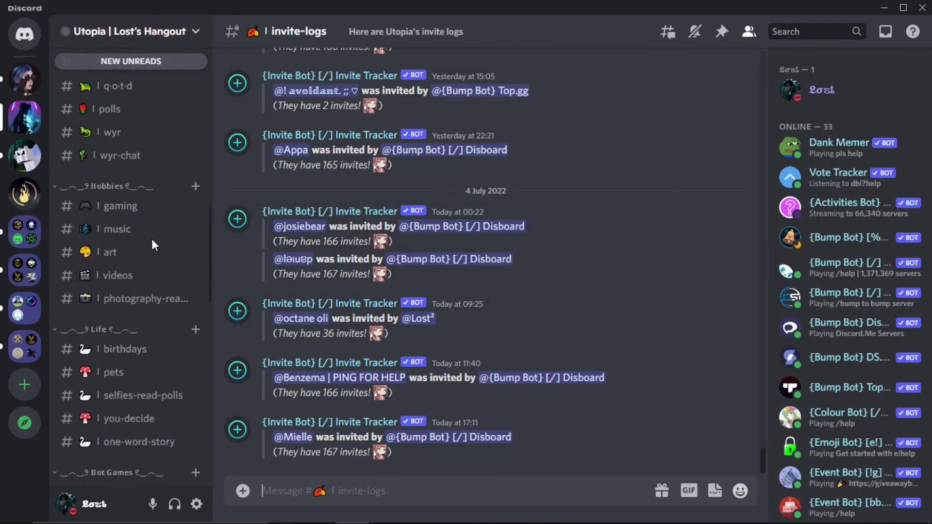
{"action": "scroll", "coordinate": [146, 203], "scroll_direction": "up", "scroll_amount": 5}
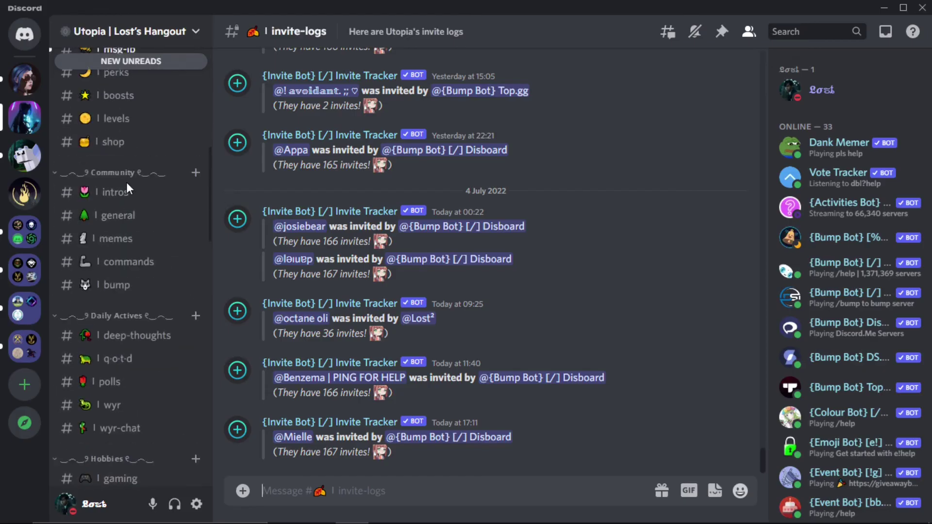
{"action": "left_click", "coordinate": [125, 226]}
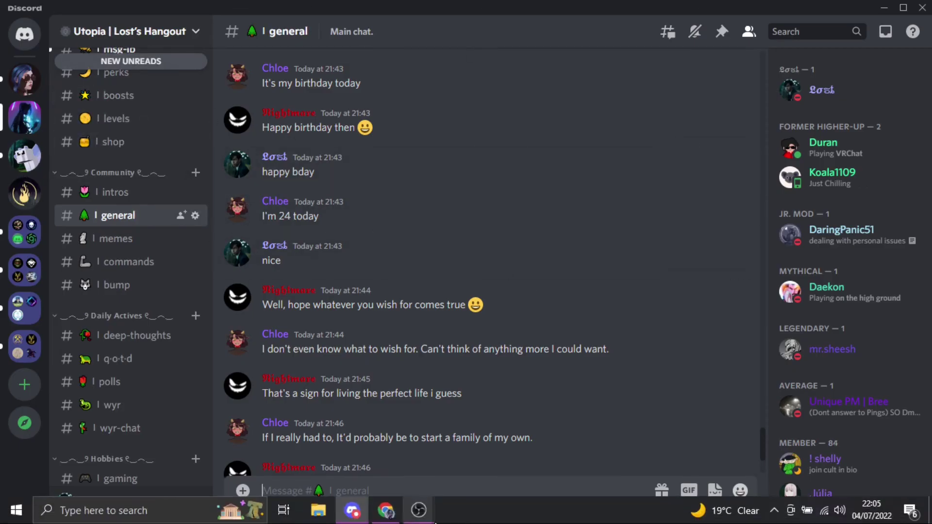
{"action": "left_click", "coordinate": [386, 510]}
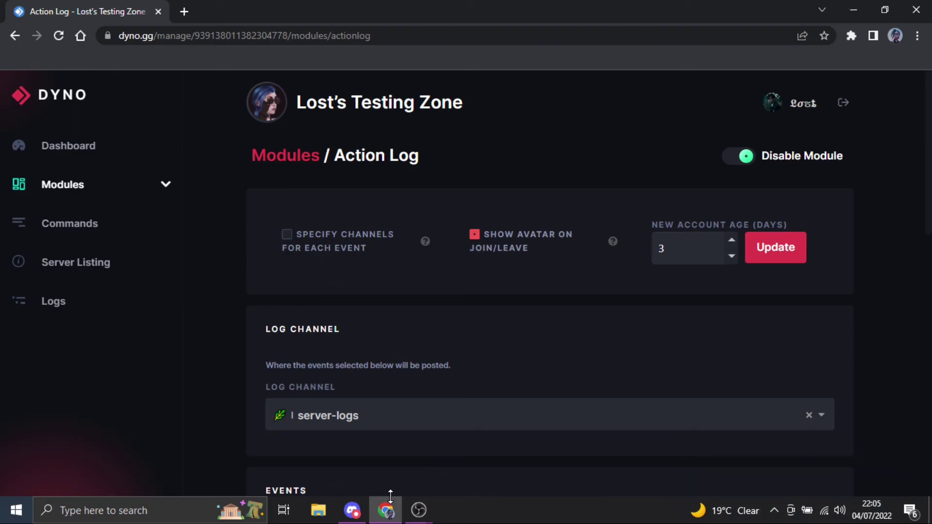